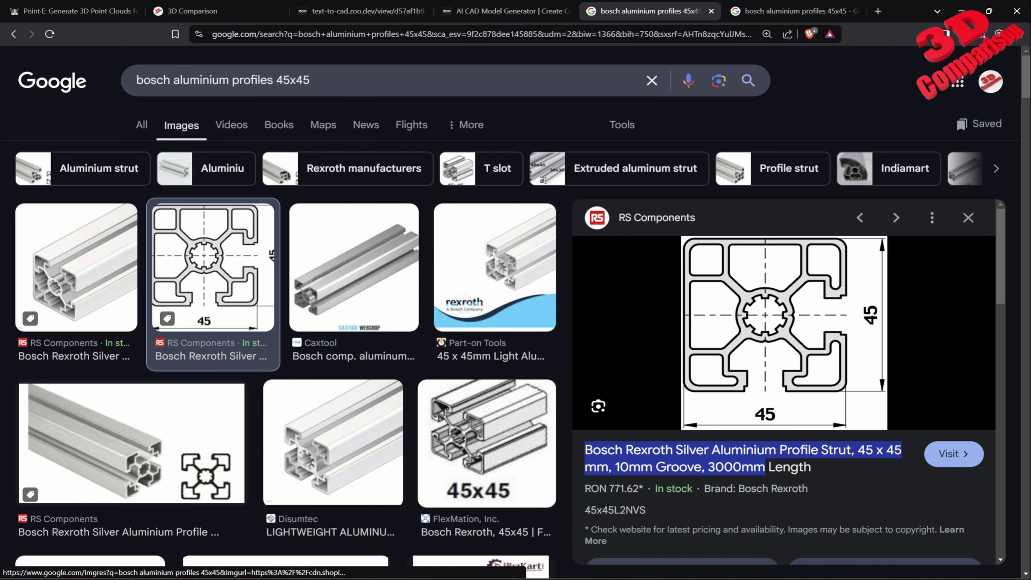
Step: Open Zoo's Text-to-CAD designer and enter the prompt "Bosch Rexroth Silver Aluminium Profile Strut, 45 x 45 mm, 10mm Groove, 3000mm" copied from the image search
key(ctrl+shift+Tab)
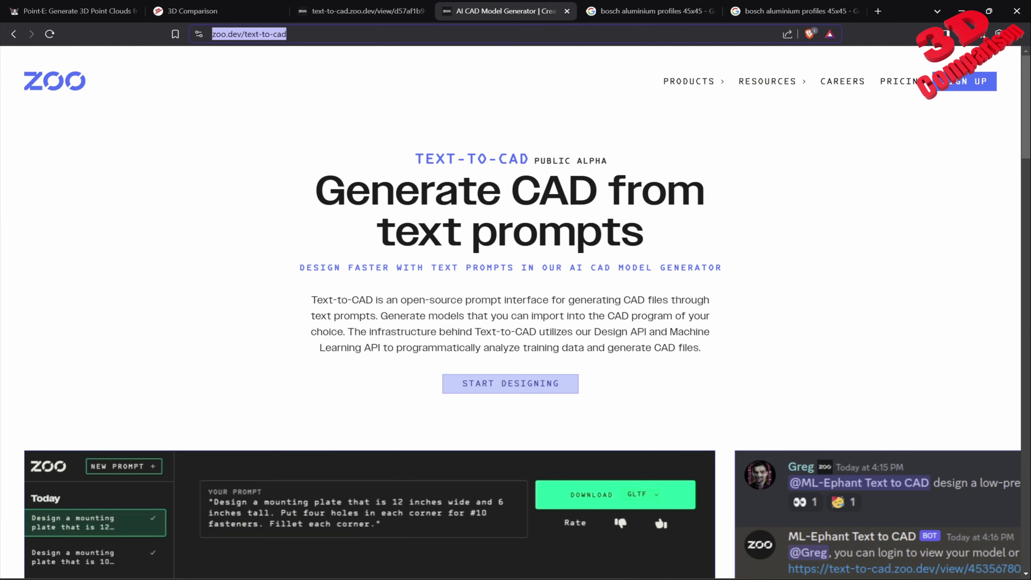
click(510, 383)
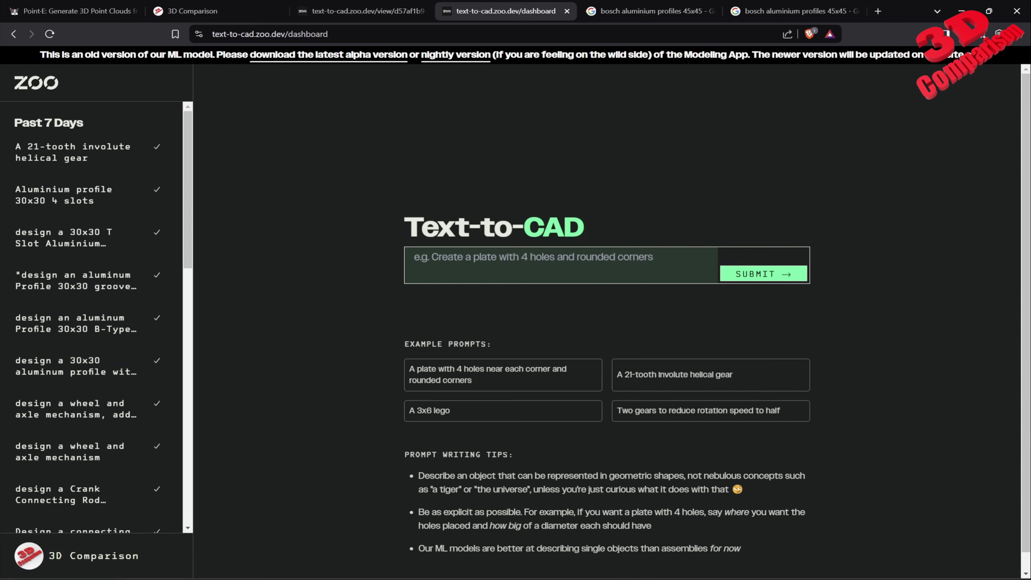
click(650, 11)
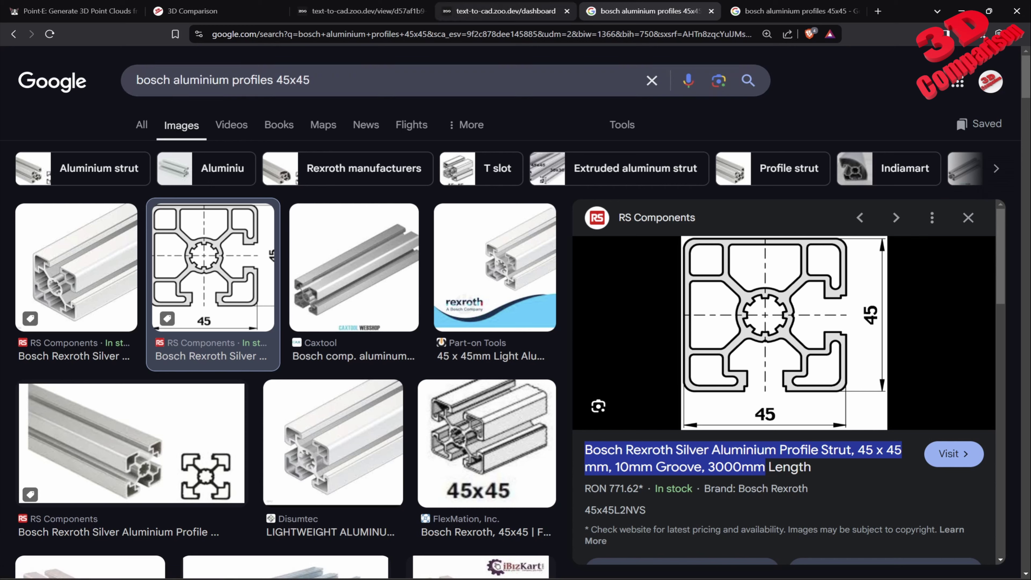
click(503, 11)
text(Bosch Rexroth Silver Aluminium Profile Strut, 45 x 45 mm, 10mm Groove, 3000mm)
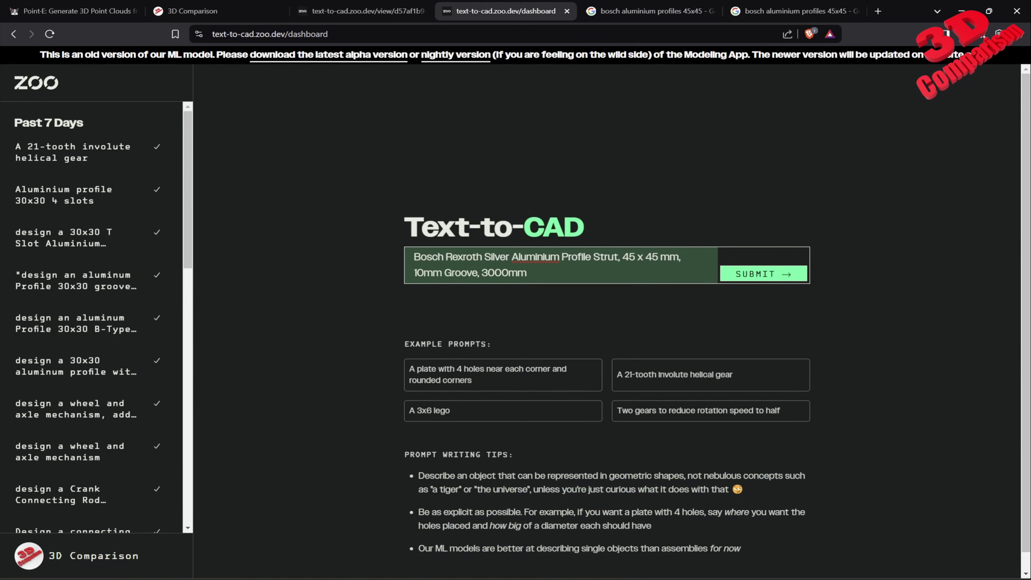
Step: Remove the brand and colour words, correct the spelling to "Aluminum", and submit "Aluminum Profile Strut, 45 x 45 mm, 10mm Groove, 3000mm"
drag(512, 257, 414, 257)
key(BackSpace)
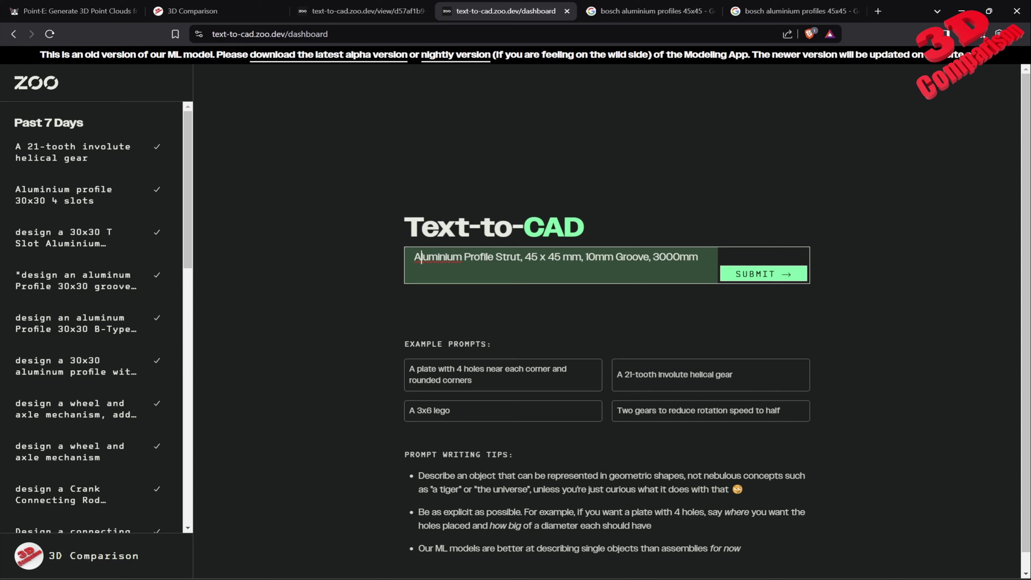
right_click(439, 256)
click(564, 286)
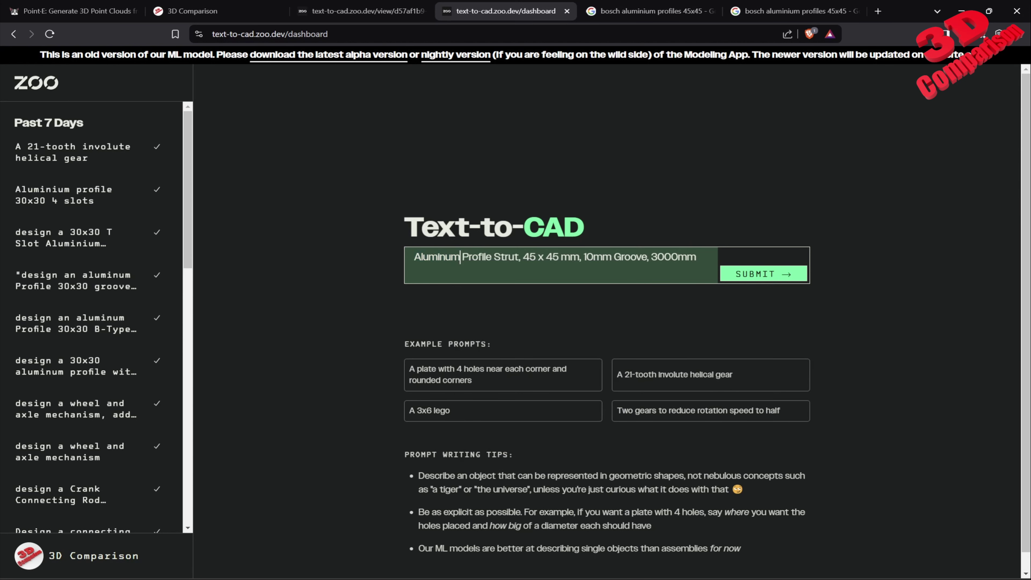
key(Return)
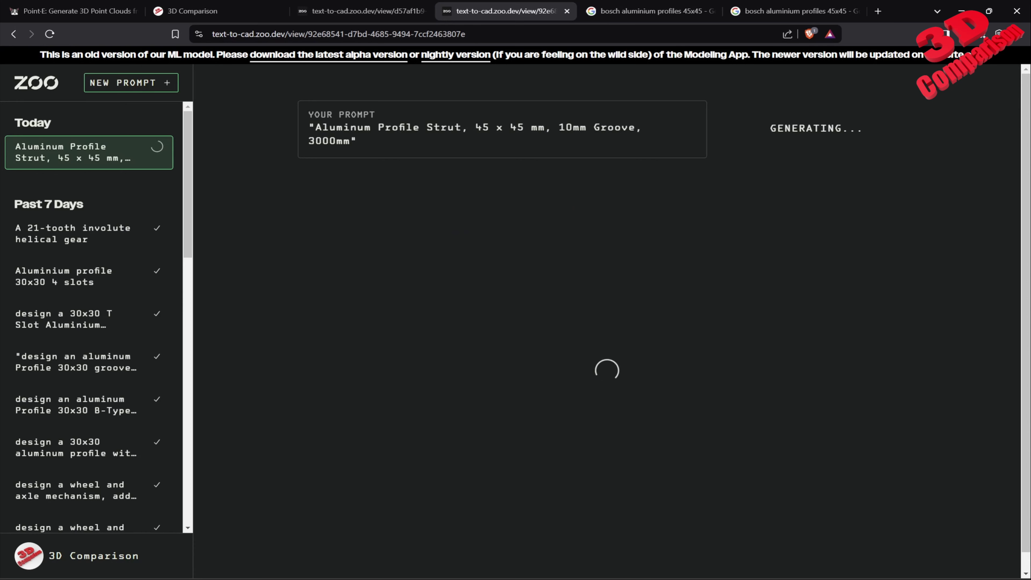
Step: View the earlier 30x30 aluminum profile results, including the 1000mm profile and the B-Type Slot 8 profile
click(81, 362)
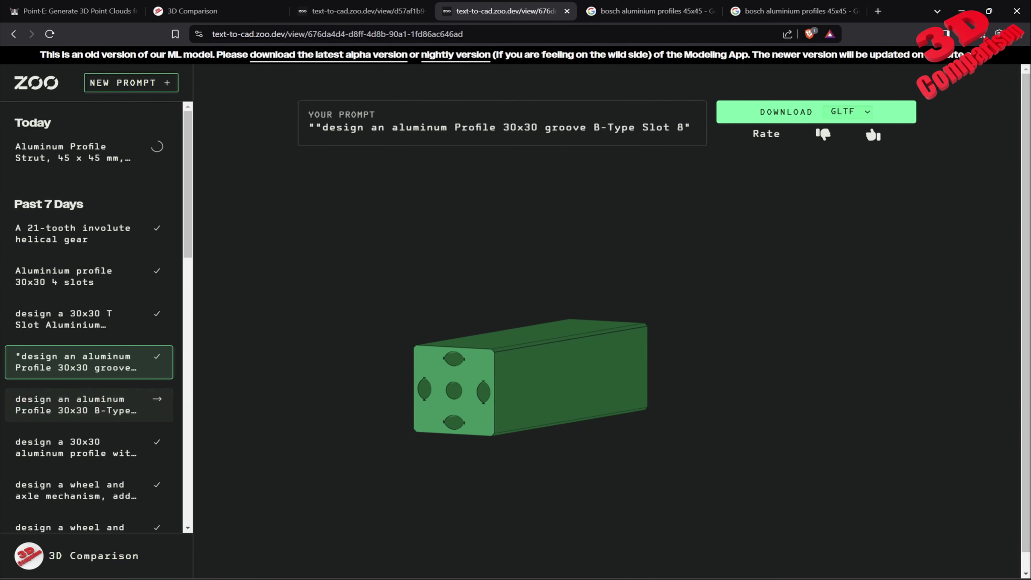
click(82, 448)
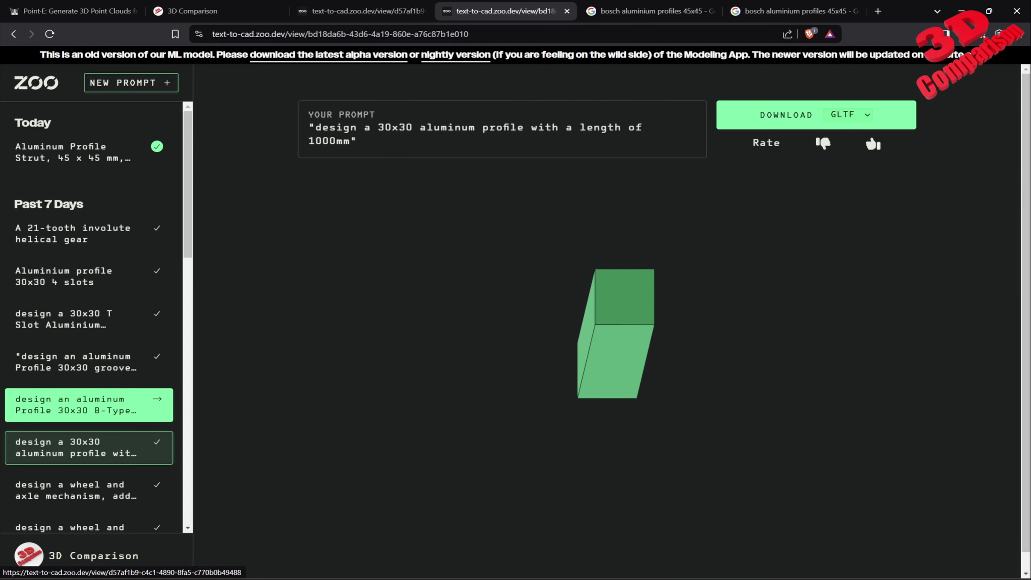
click(89, 405)
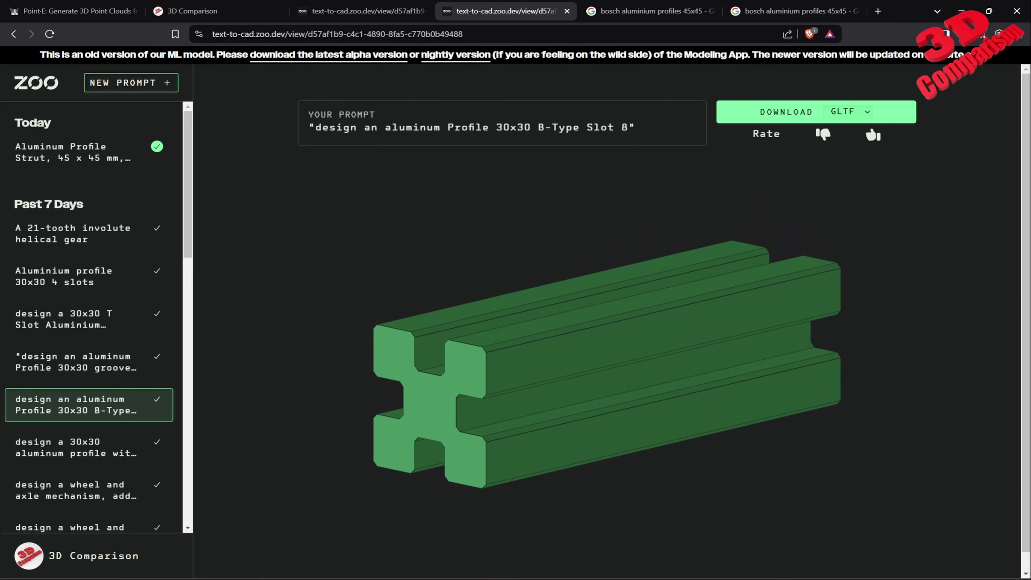
Step: Examine the end face and slot openings of the earlier "30x30 groove B-Type Slot 8" model up close
click(76, 362)
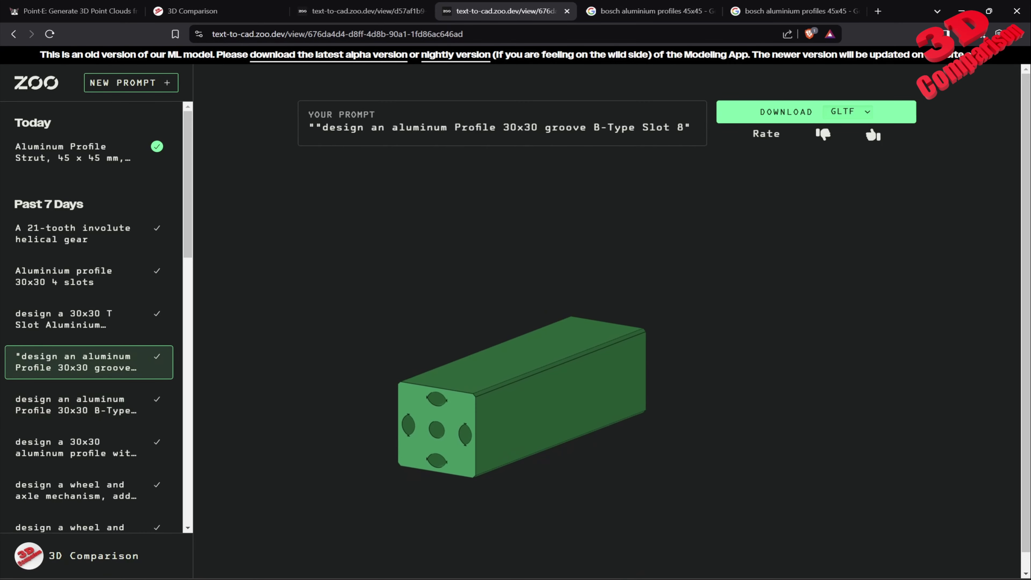
mouse_move(556, 389)
mouse_down()
mouse_move(613, 345)
mouse_move(617, 371)
mouse_move(605, 367)
mouse_up()
scroll(607, 358, up, 10)
scroll(607, 357, up, 10)
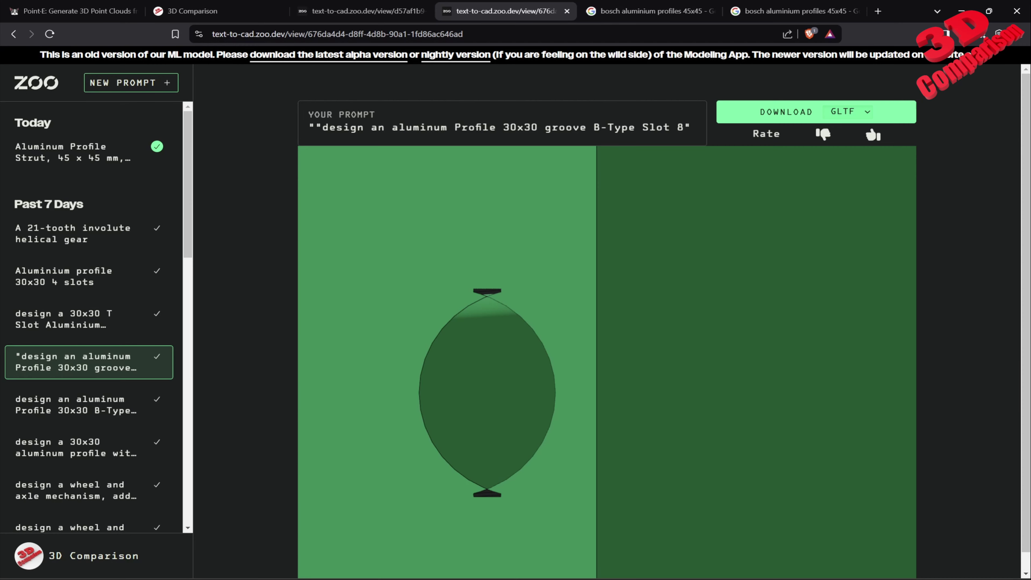
scroll(605, 367, down, 6)
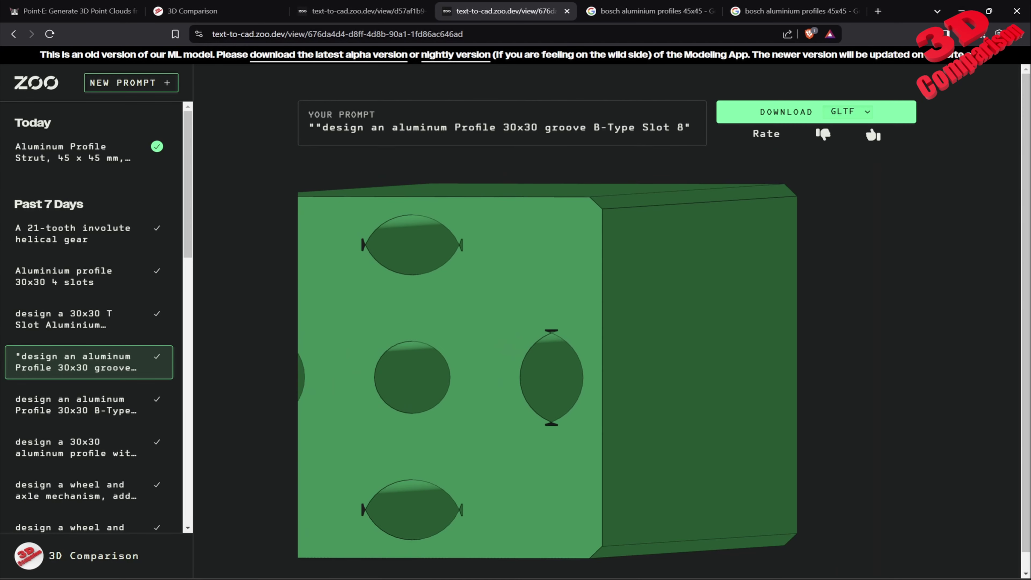
scroll(605, 368, down, 4)
mouse_move(605, 367)
mouse_down()
mouse_move(584, 395)
mouse_move(585, 365)
mouse_up()
Step: View the earlier 30x30 T Slot extrusion model and the newly generated 45 x 45 mm profile strut
click(81, 319)
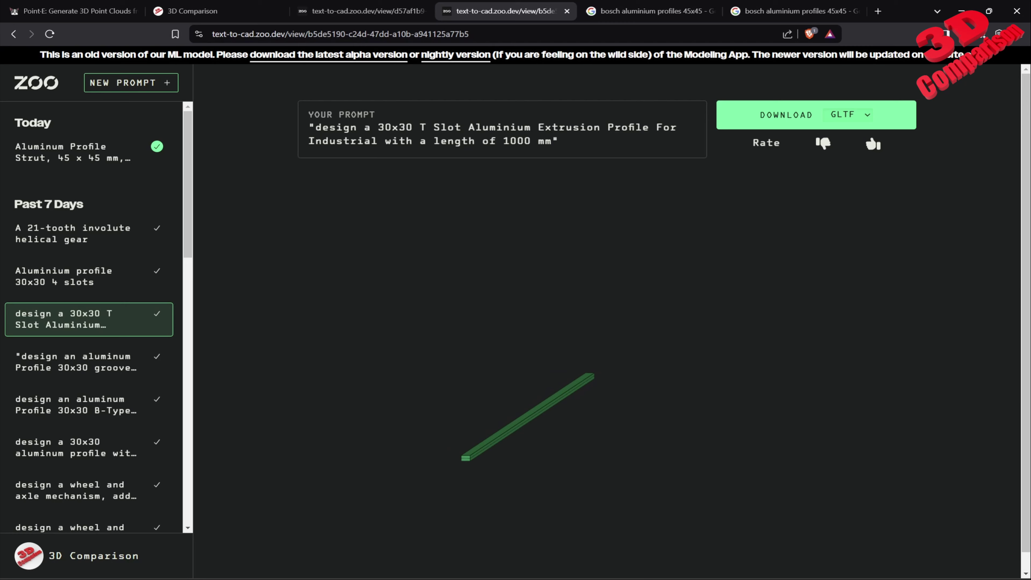
click(88, 153)
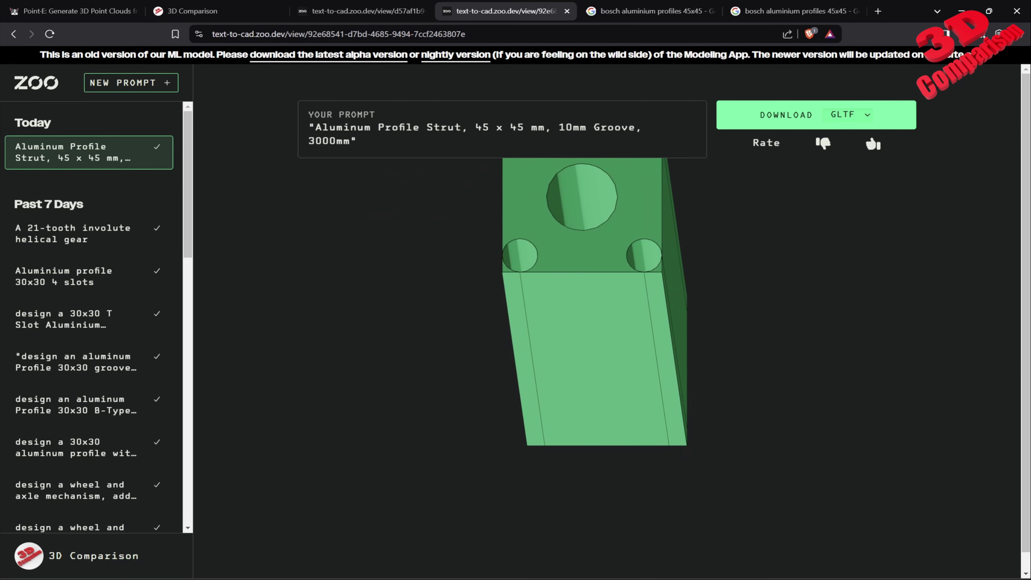
Step: Copy "LIGHTWEIGHT ALUMINUM PROFILE 45x45" from the Disunmtec image result's title and submit it as a new Text-to-CAD prompt
click(794, 11)
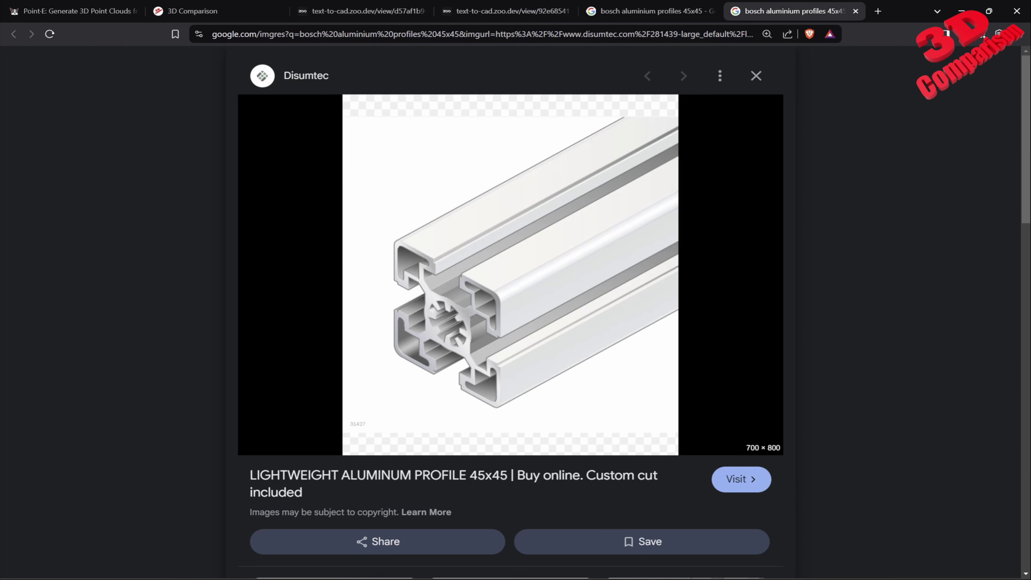
drag(250, 475, 508, 475)
key(ctrl+c)
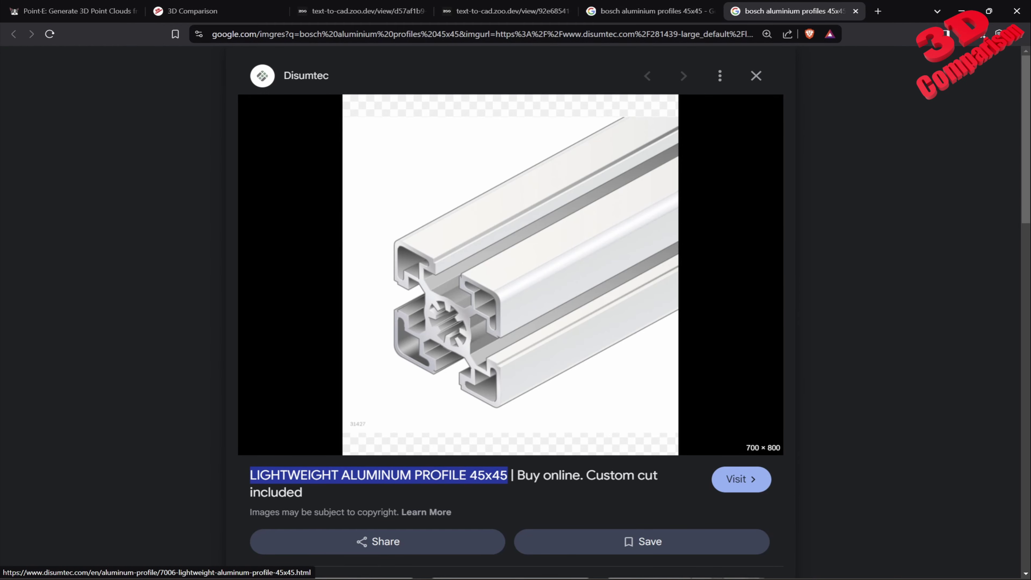
click(507, 11)
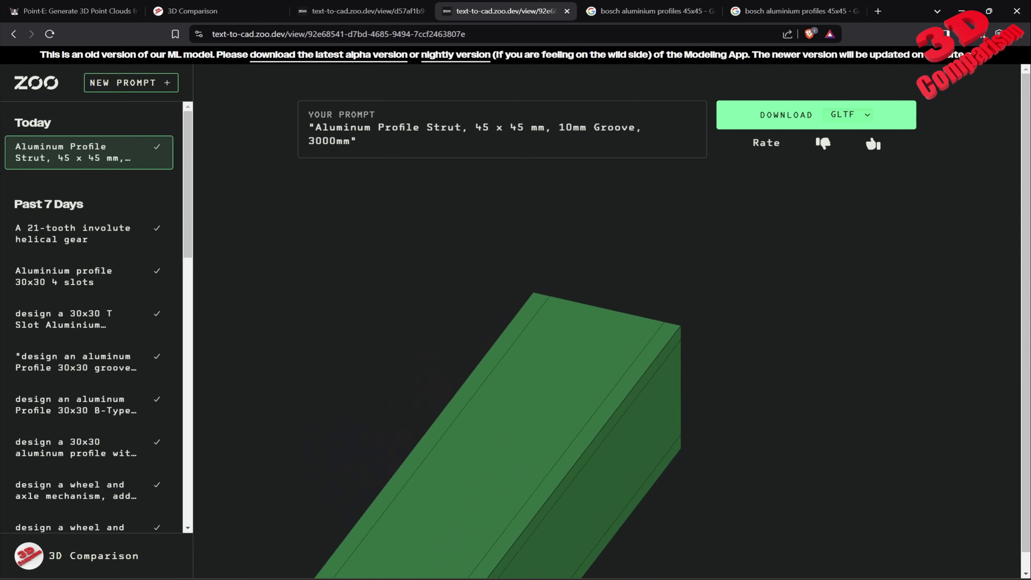
click(129, 82)
key(ctrl+v)
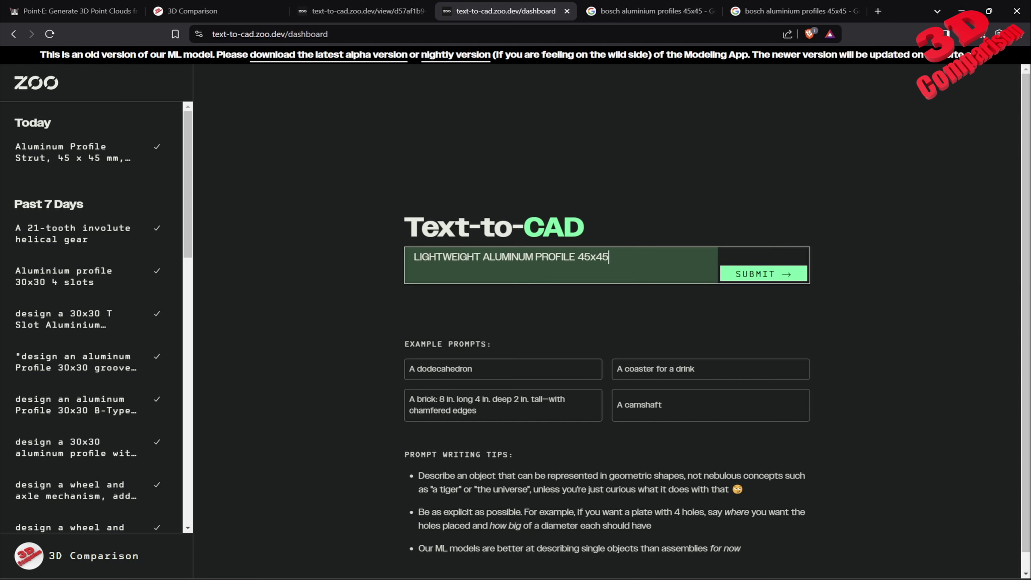
key(Return)
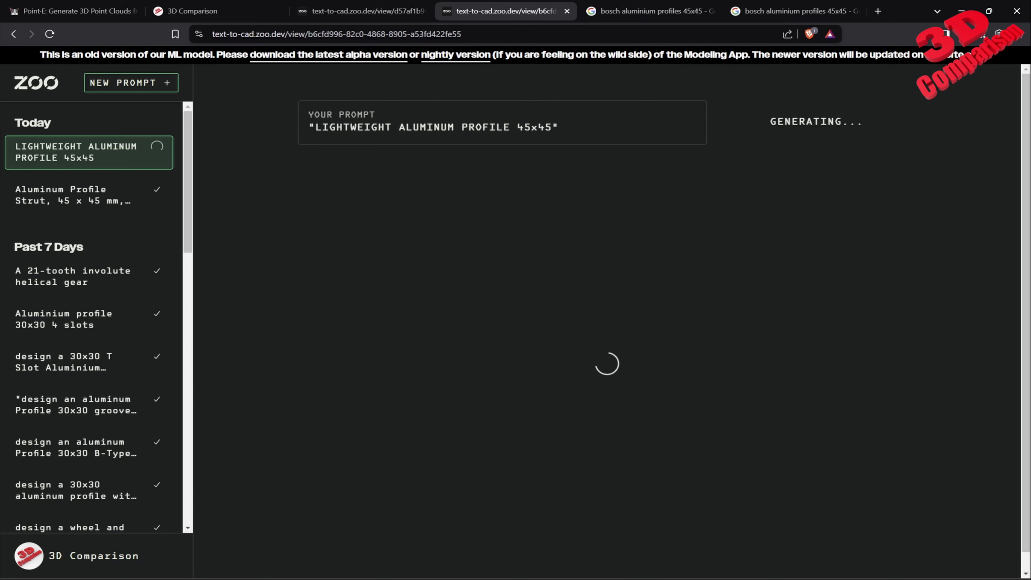
Step: Search Google Images for "aluminium profiles 45x45" and copy "Aluminium profiles 45x45 Type B" from the norelem result's title
key(ctrl+Tab)
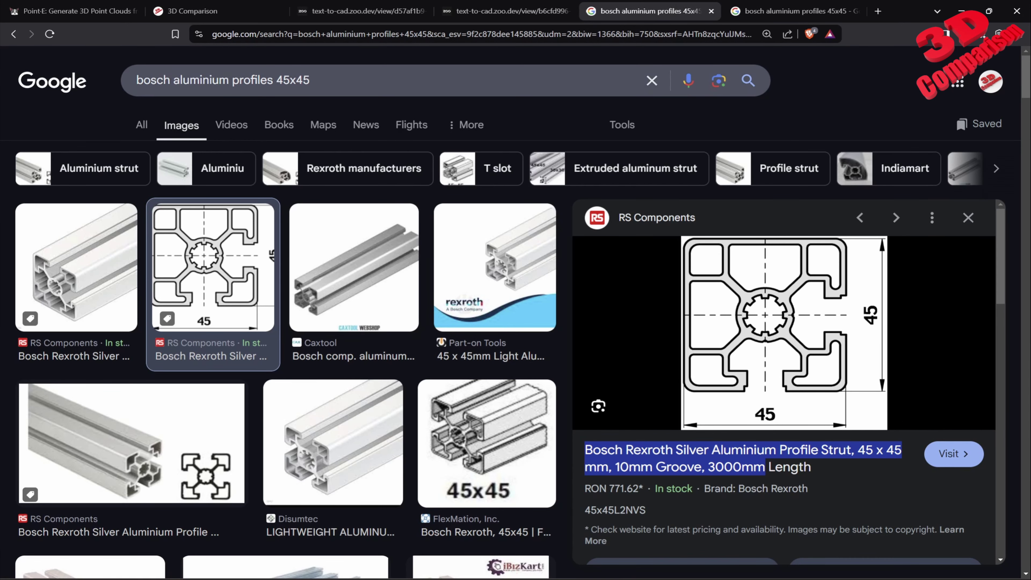
double_click(152, 79)
key(BackSpace)
key(Return)
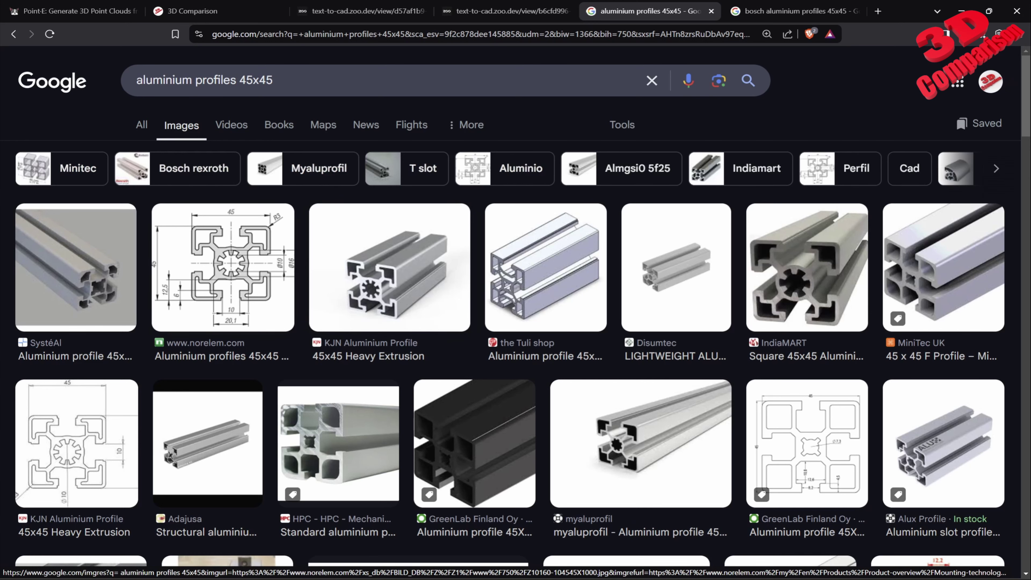
click(223, 267)
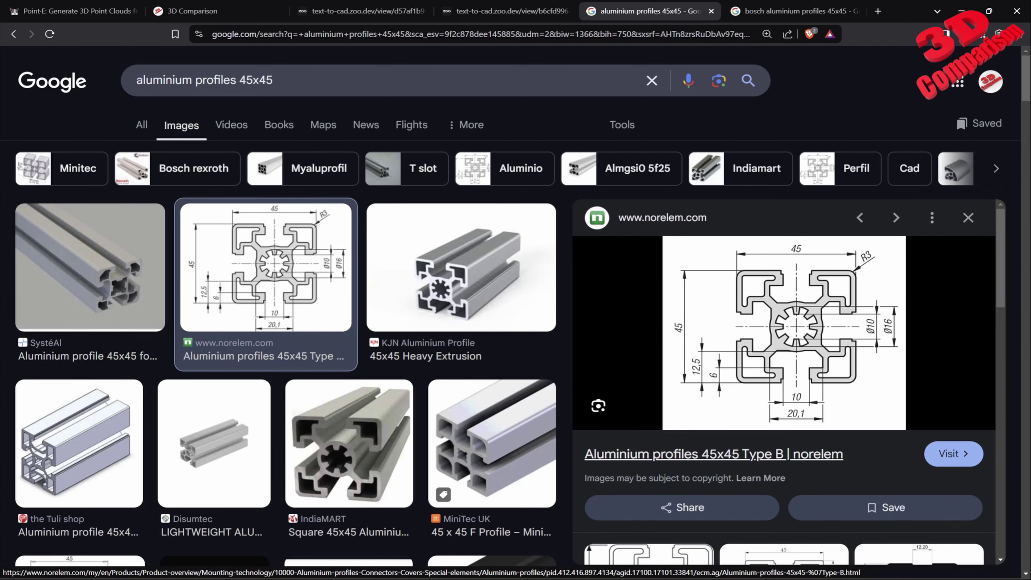
drag(585, 454, 788, 453)
key(ctrl+c)
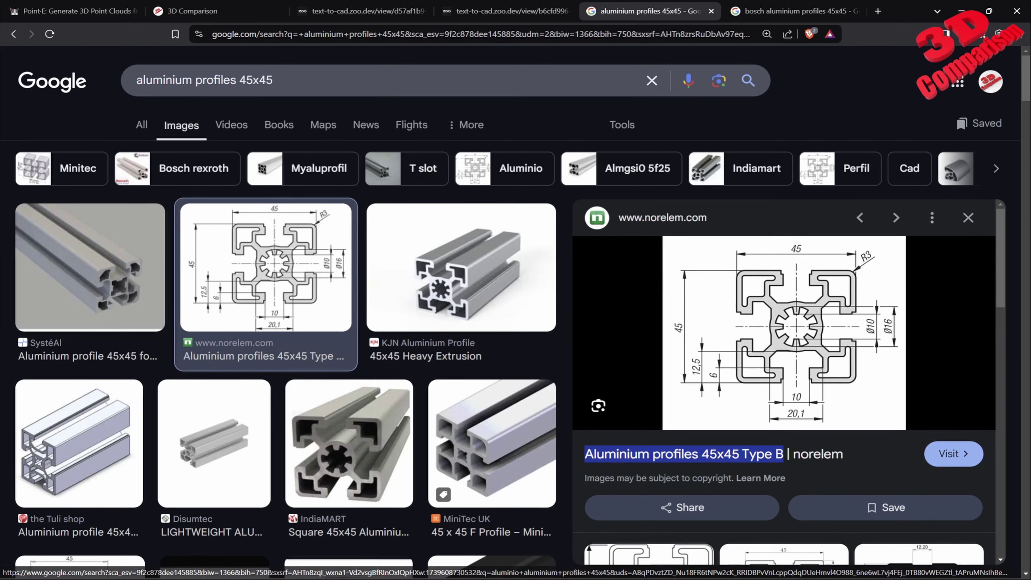
Step: Create a new Text-to-CAD prompt from the copied title, correct it to "Aluminum profiles 45x45 Type B", and submit it
click(504, 11)
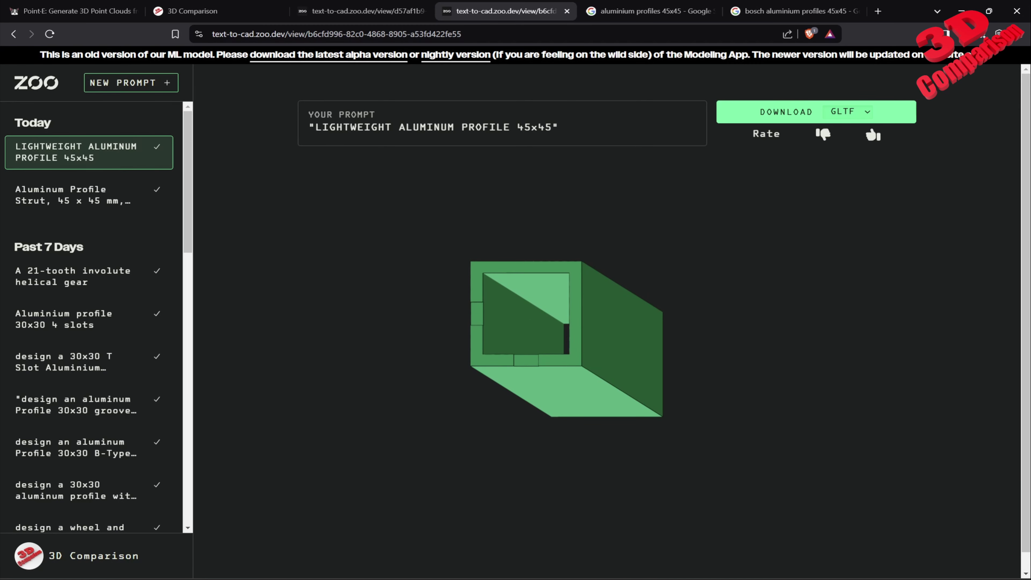
click(131, 83)
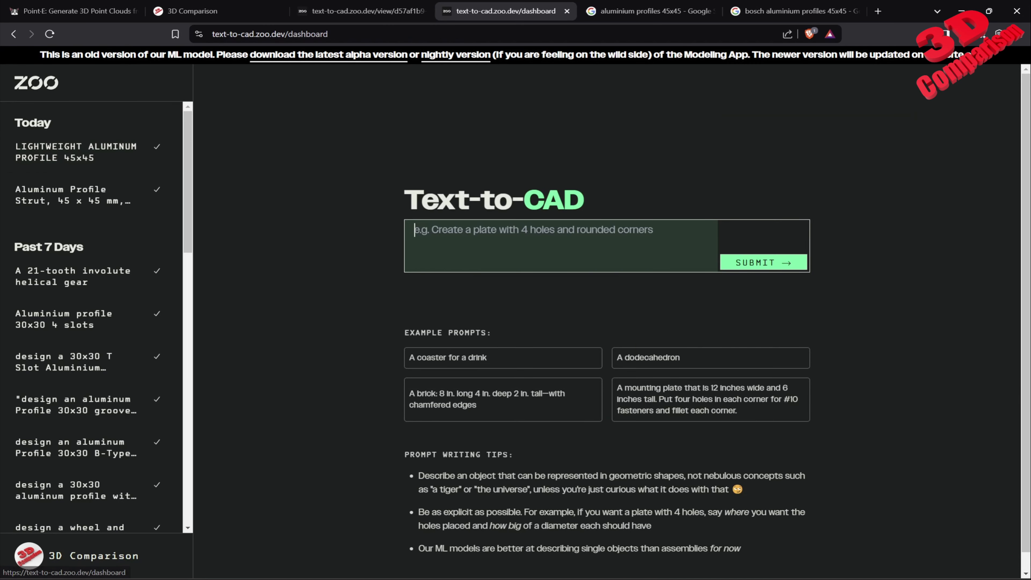
key(ctrl+v)
right_click(437, 246)
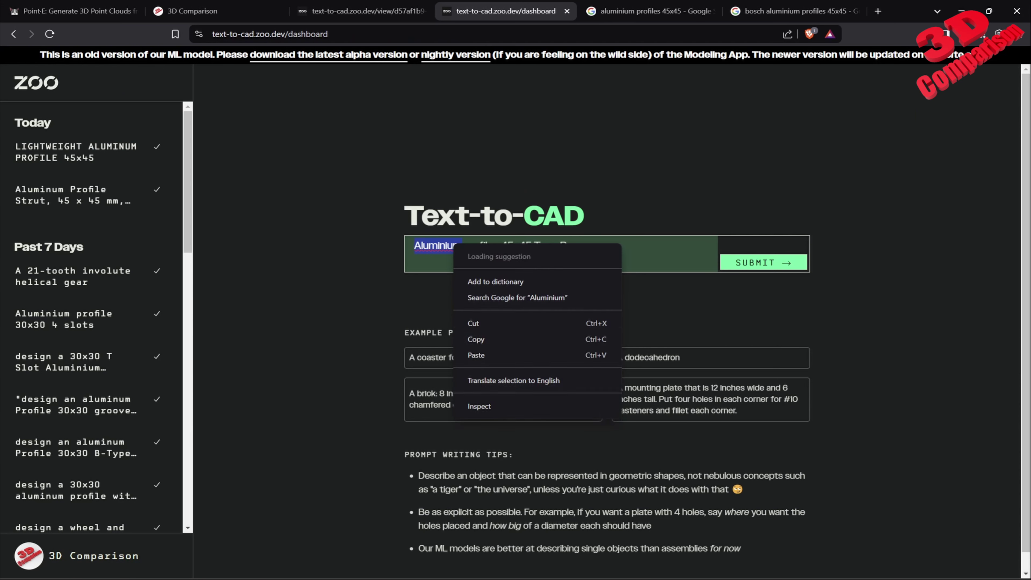
click(430, 252)
key(Return)
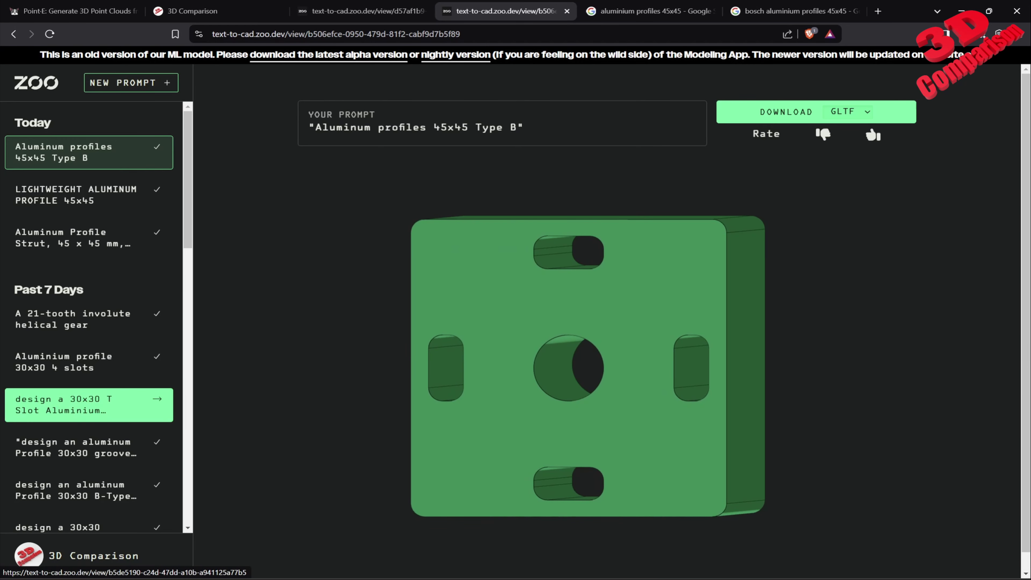
Step: Browse the earlier results, including the 30x30 aluminum profile, the wheel and axle mechanism and the 30x30 groove profile
scroll(89, 406, down, 1)
click(90, 476)
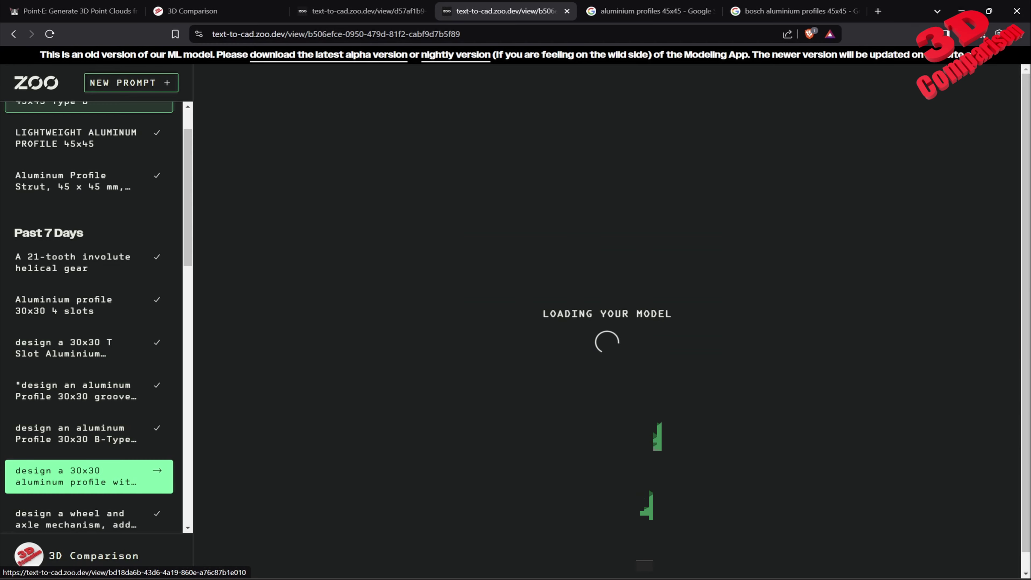
click(89, 519)
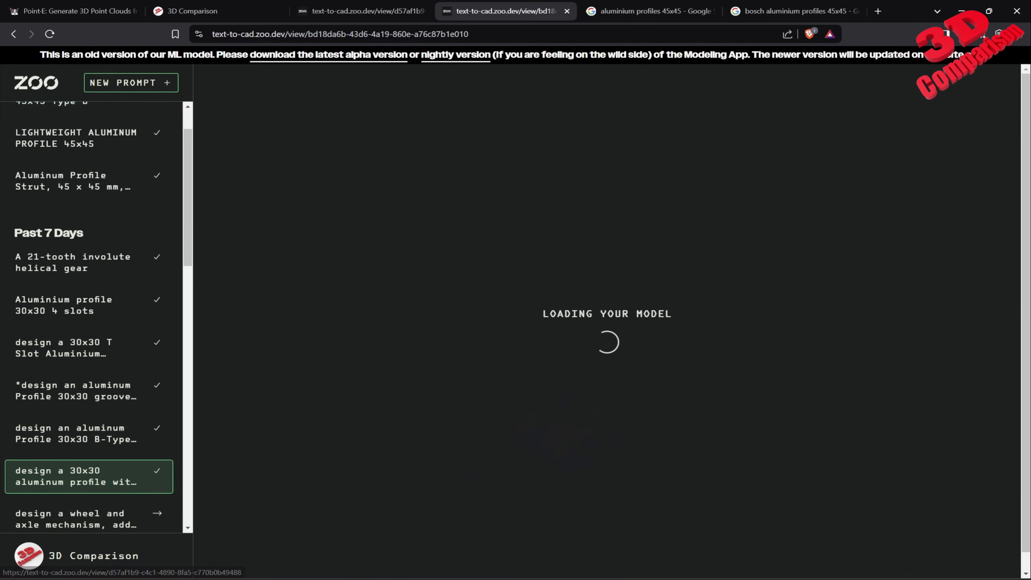
click(90, 391)
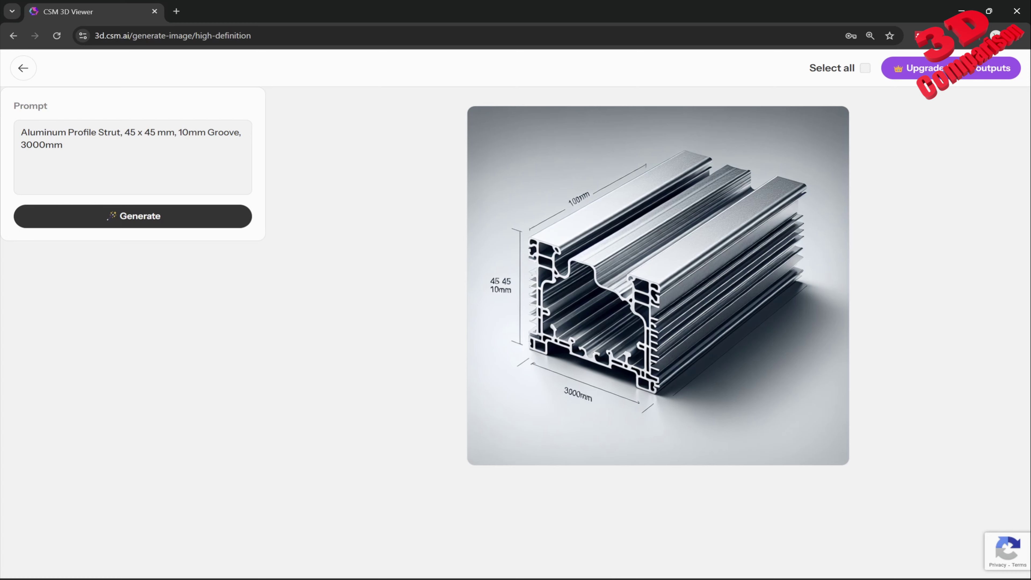
Step: Replace the image prompt with the copied norelem title, edit it to "Aluminum profile 45x45mm Type B", and generate the image
mouse_move(658, 284)
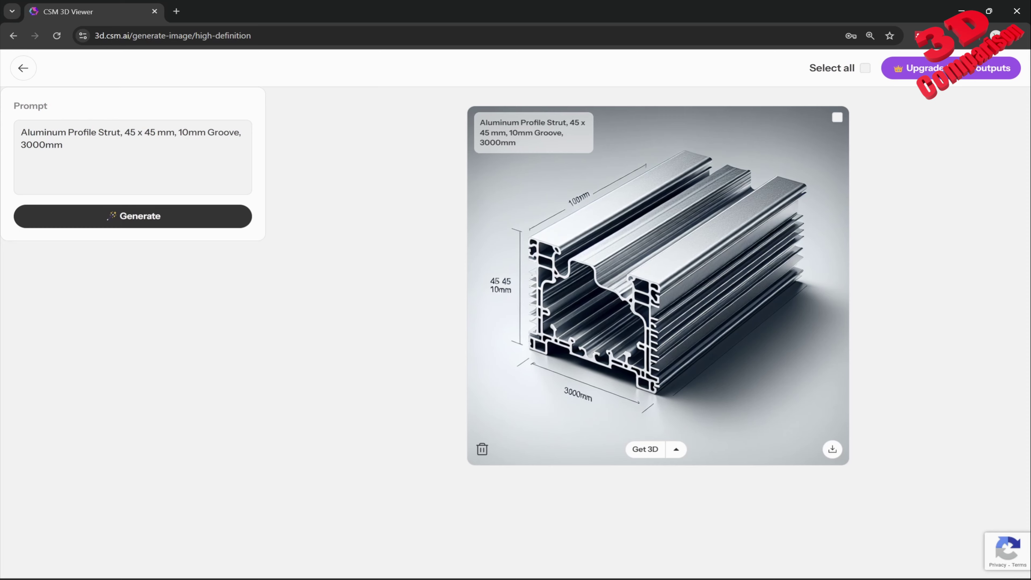
click(676, 449)
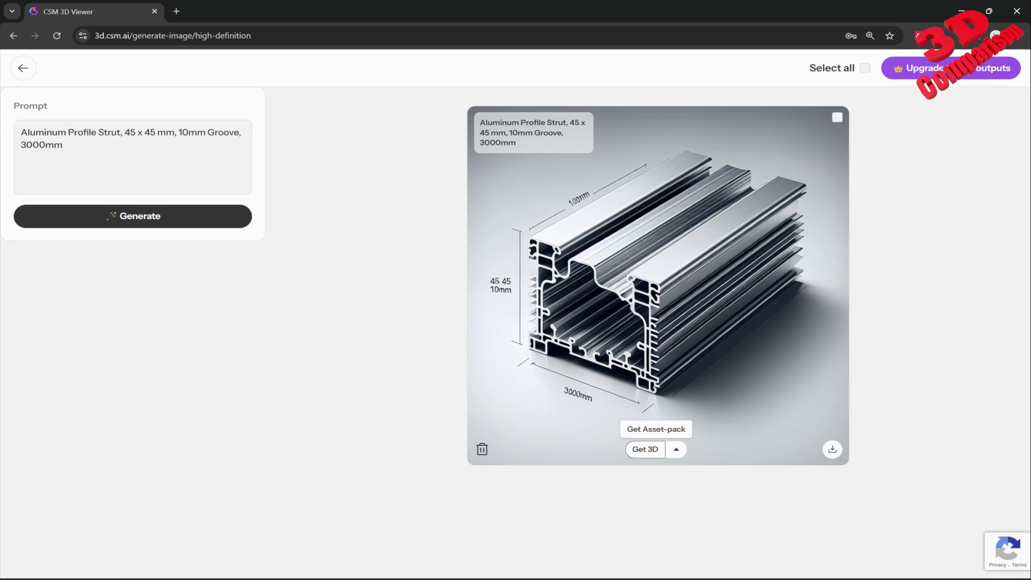
key(ctrl+a)
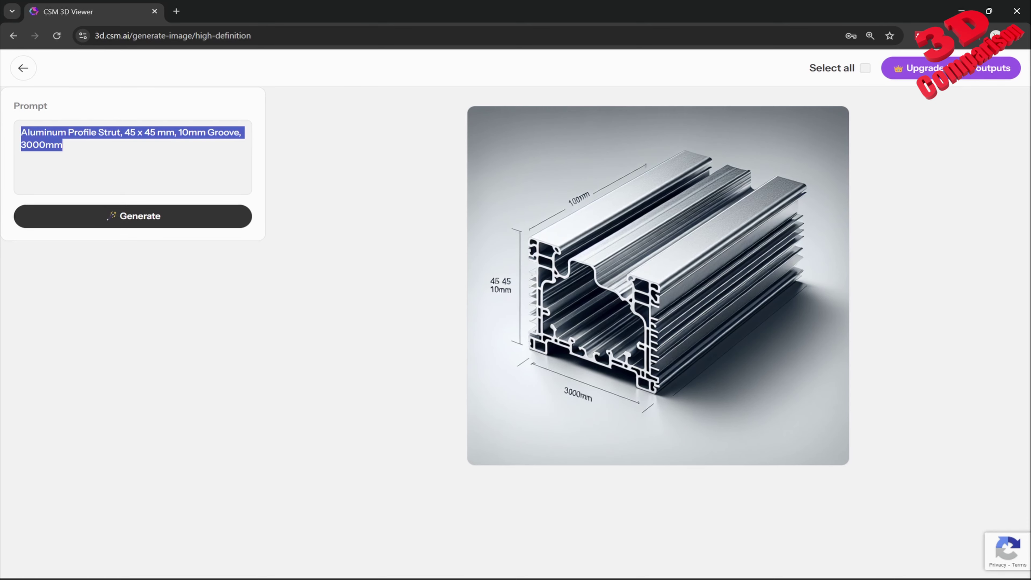
key(ctrl+v)
right_click(61, 133)
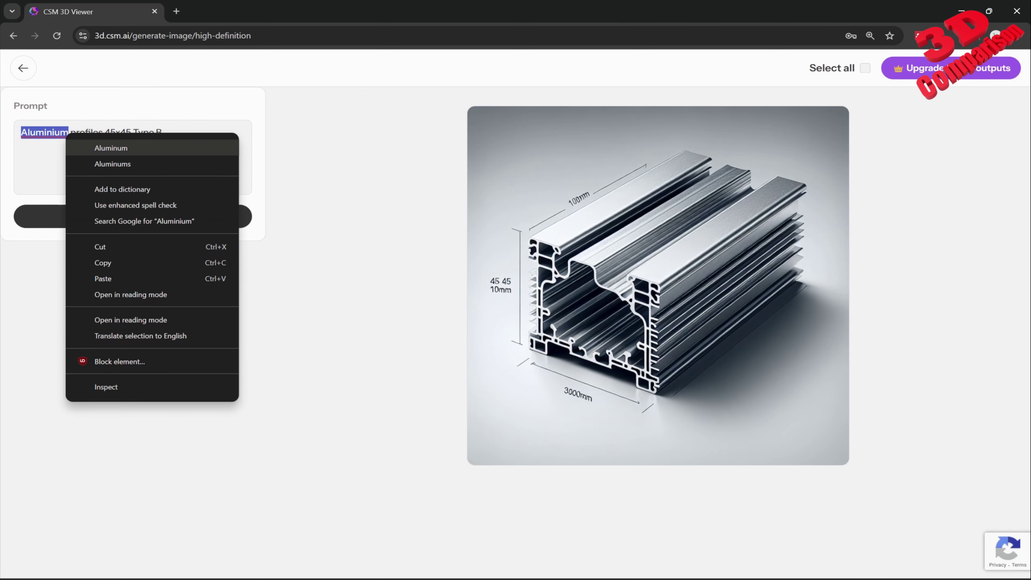
click(93, 145)
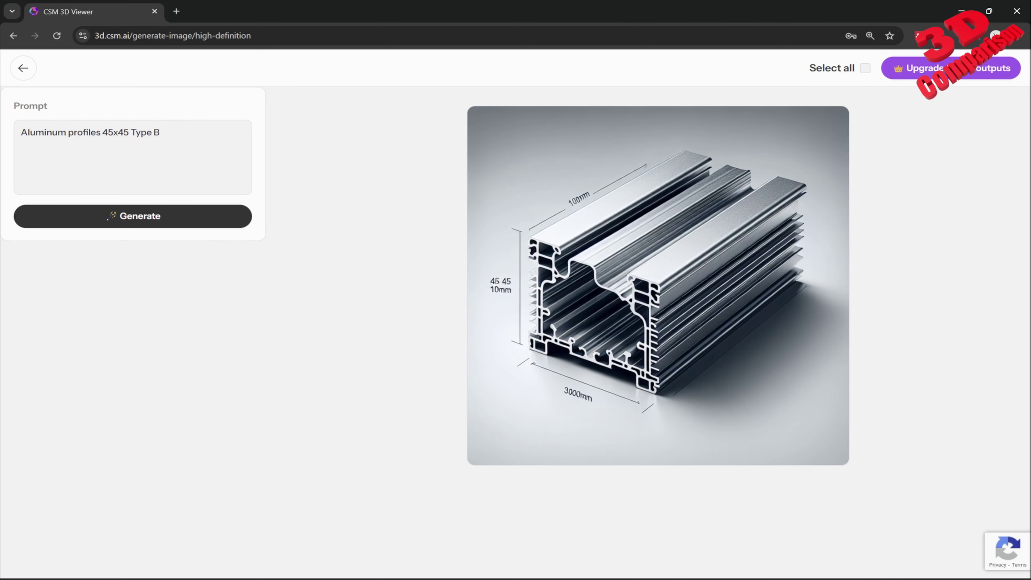
key(BackSpace)
text(mm)
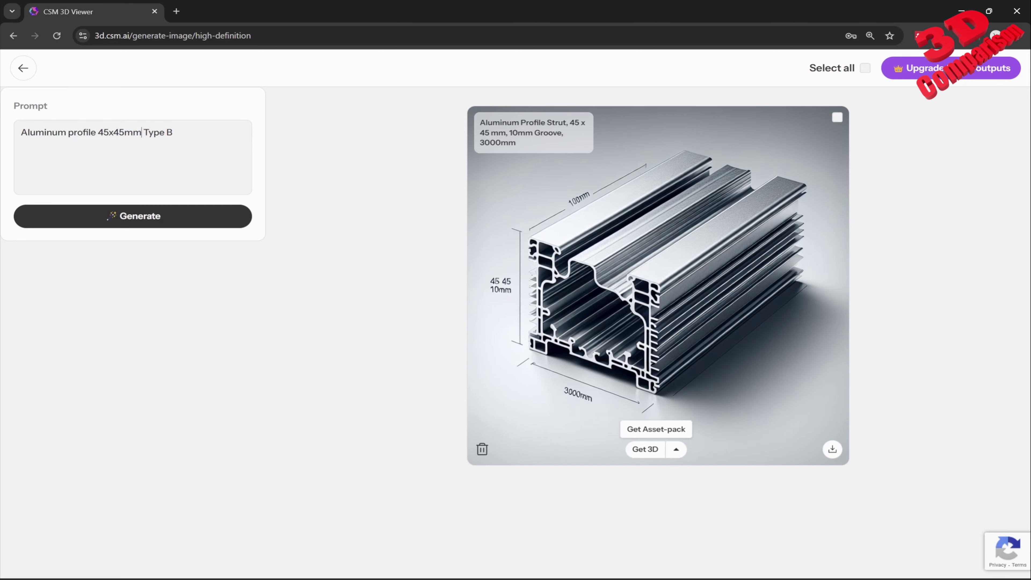
click(133, 216)
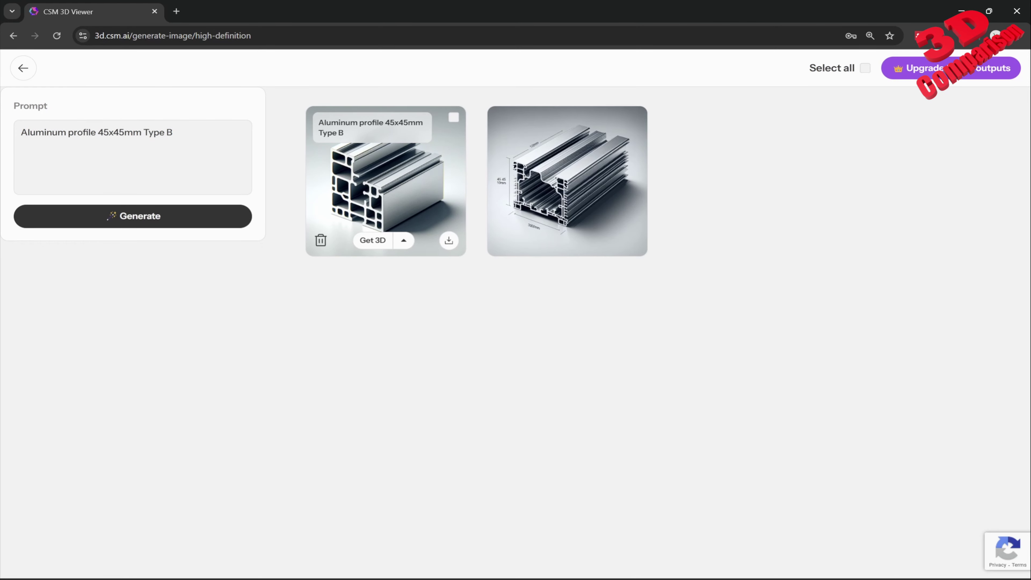
Step: Inspect the new Type B profile image enlarged, and submit it for 3D generation with the Sculpt model
click(385, 183)
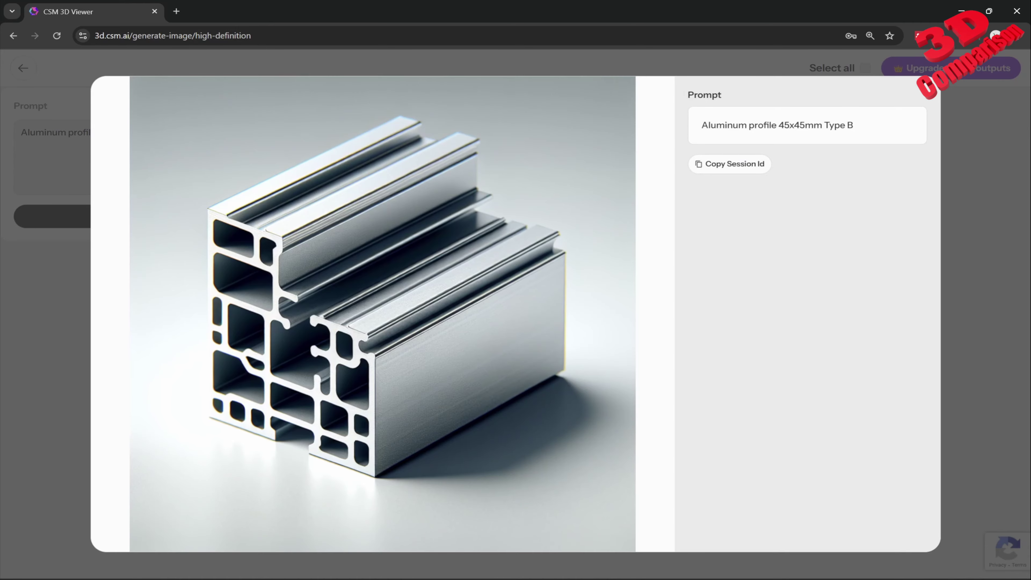
key(Escape)
click(372, 240)
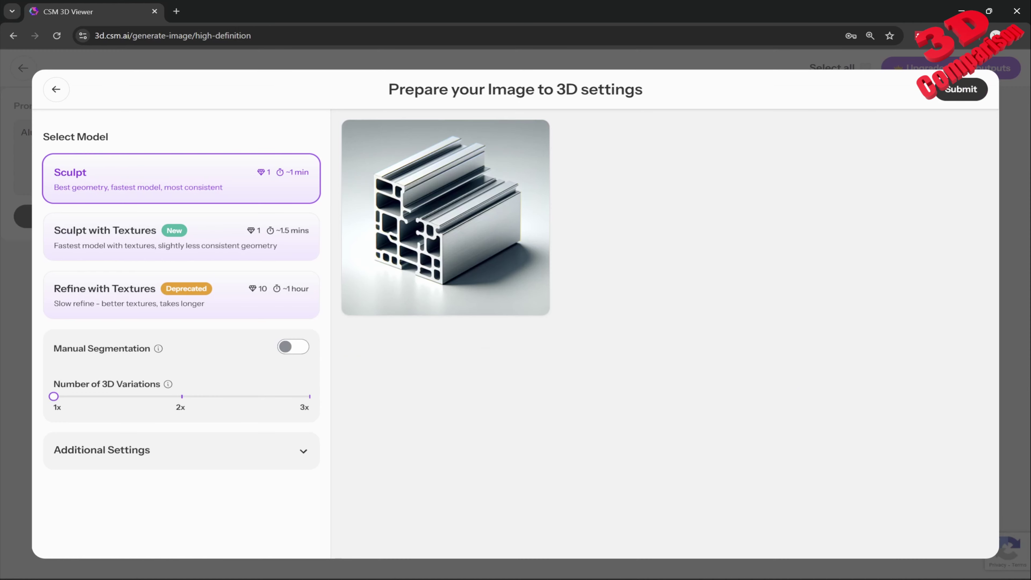
click(961, 89)
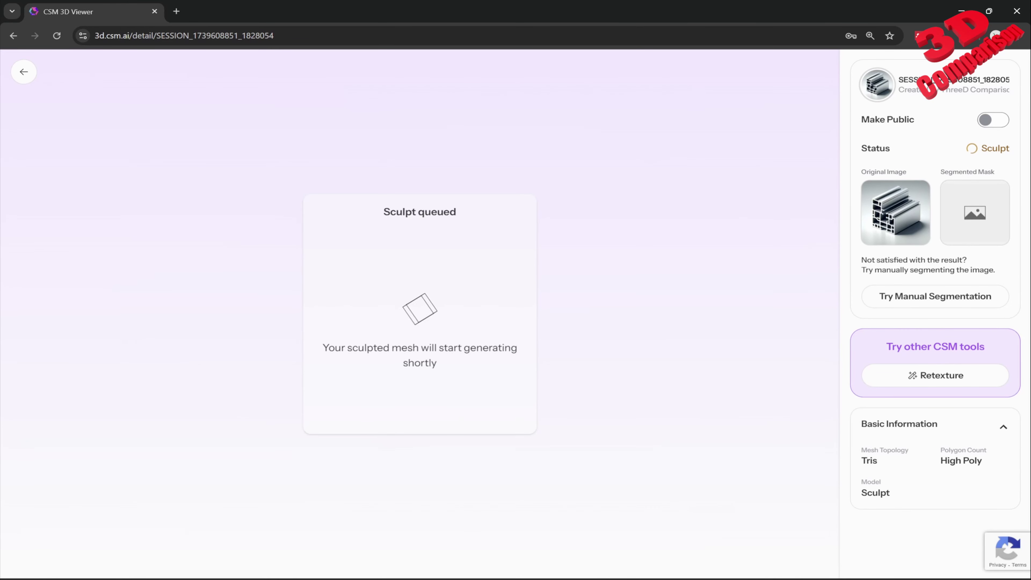
Step: Return to the CSM asset list and check the sculpt status of the white 45x45 profile image
click(24, 72)
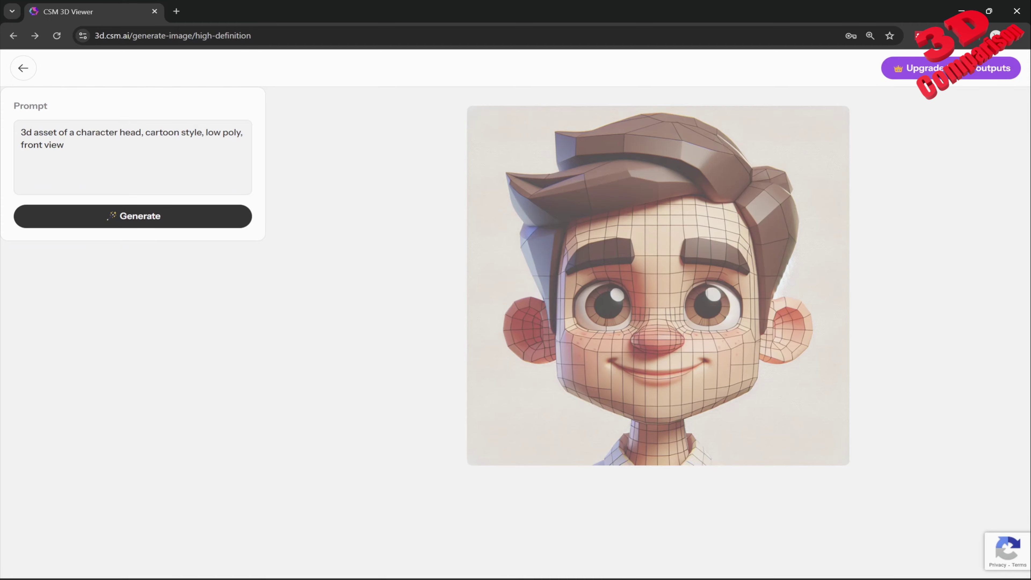
click(24, 68)
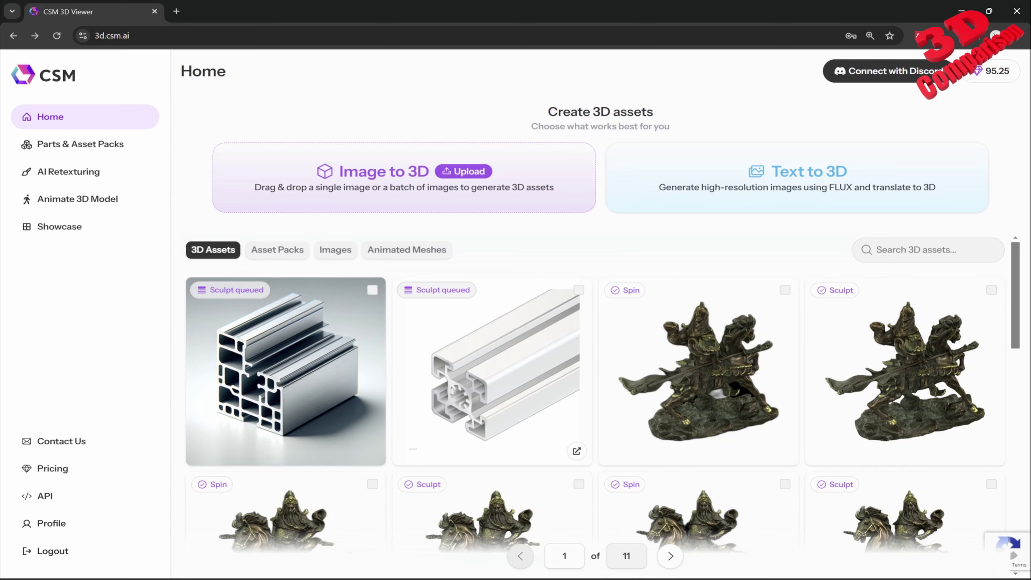
click(492, 372)
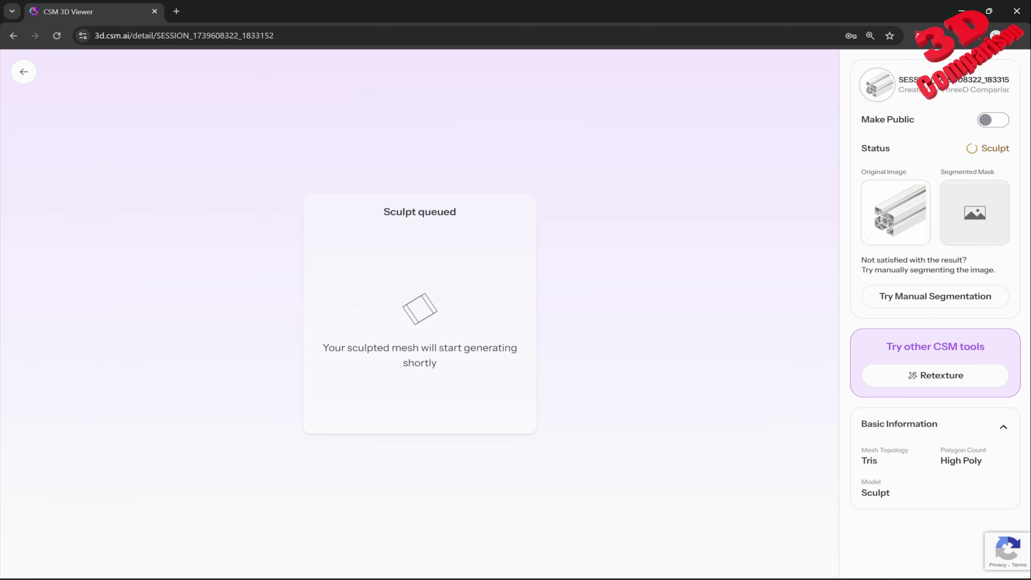
drag(358, 348, 437, 362)
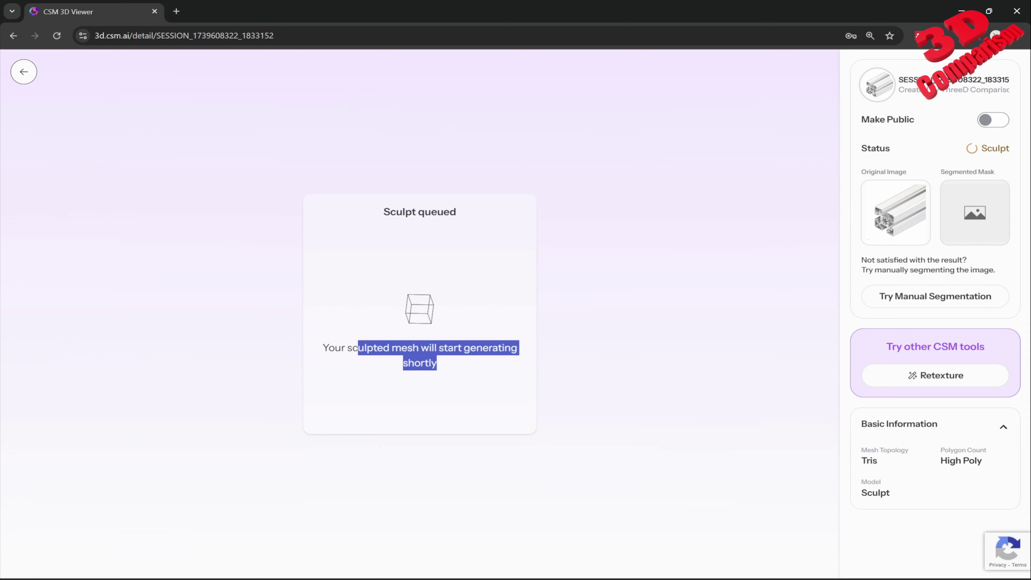
click(24, 71)
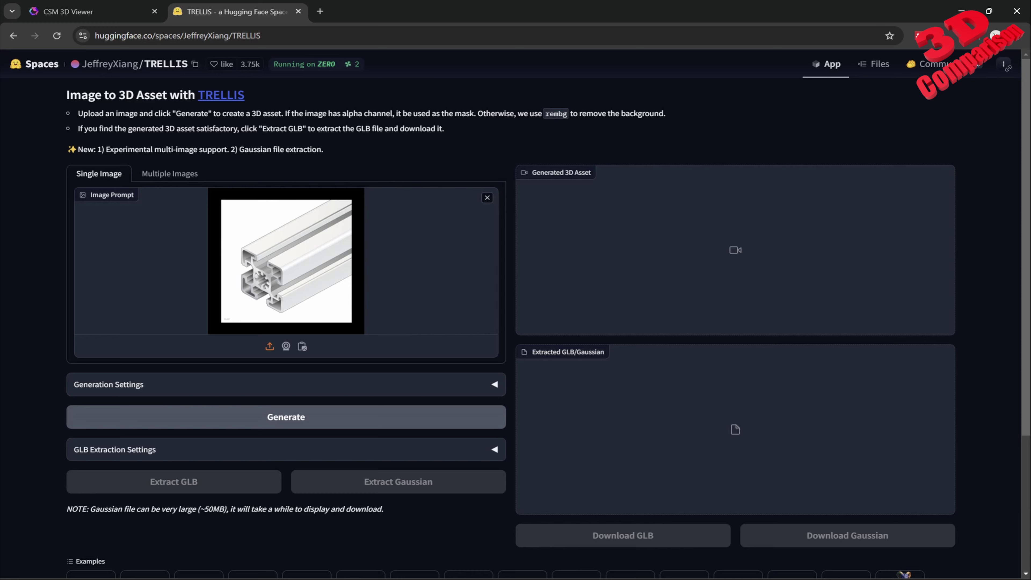
Step: Generate a 3D asset from the white profile image in TRELLIS, pausing and resuming its preview to inspect it
click(286, 417)
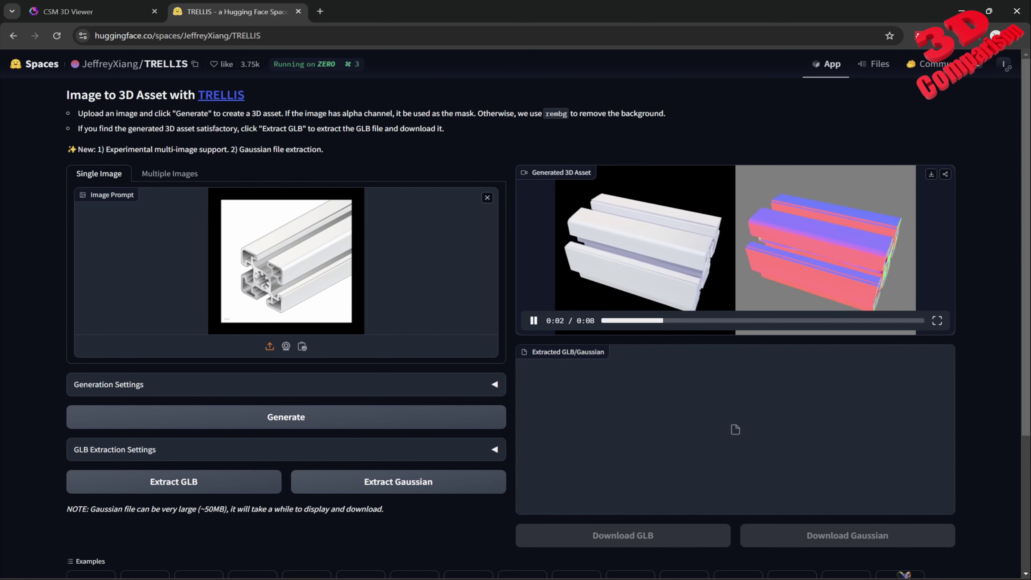
key(space)
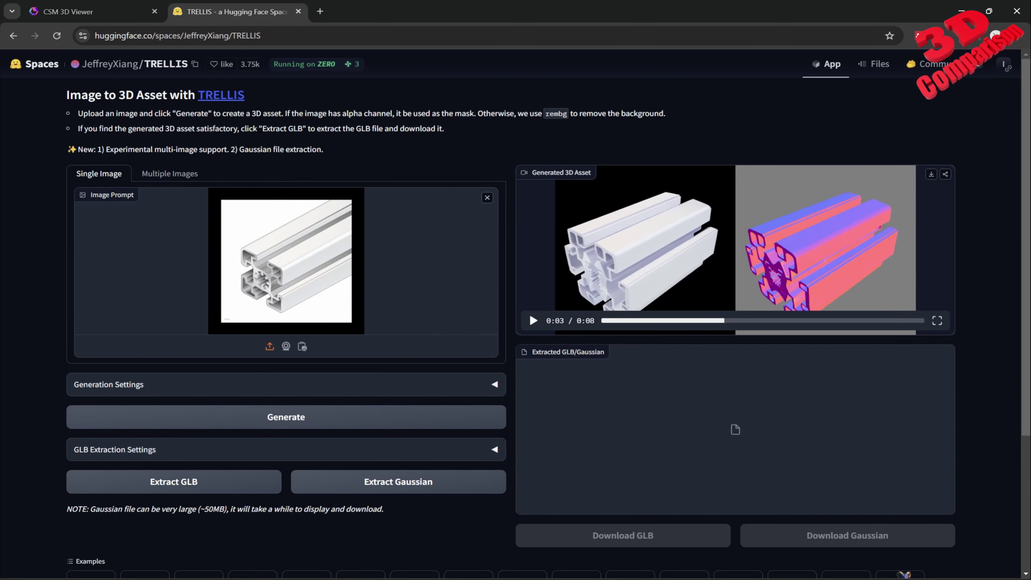
key(space)
key(space)
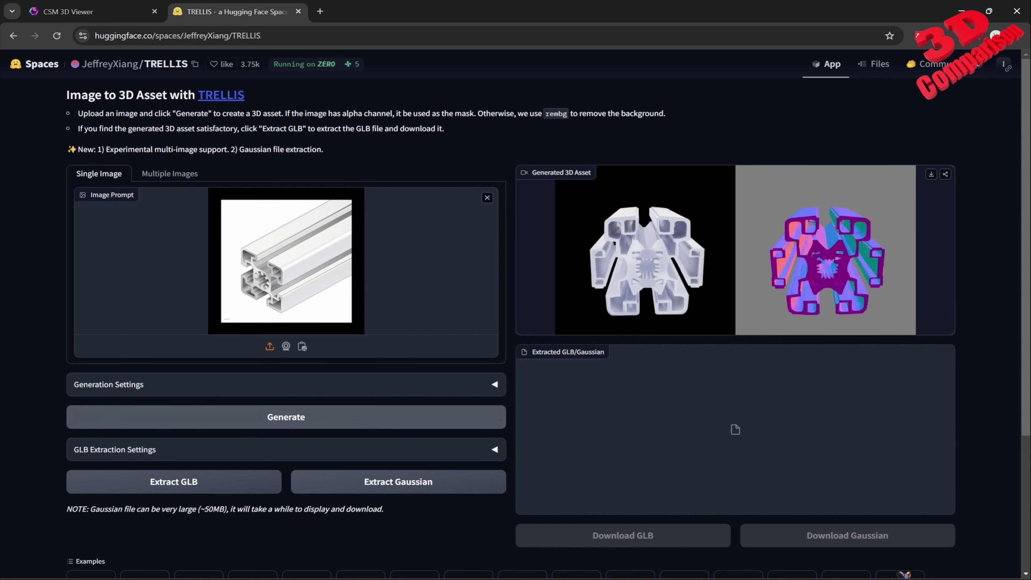
Step: Regenerate the TRELLIS 3D asset from the same white profile image and review the result
click(286, 417)
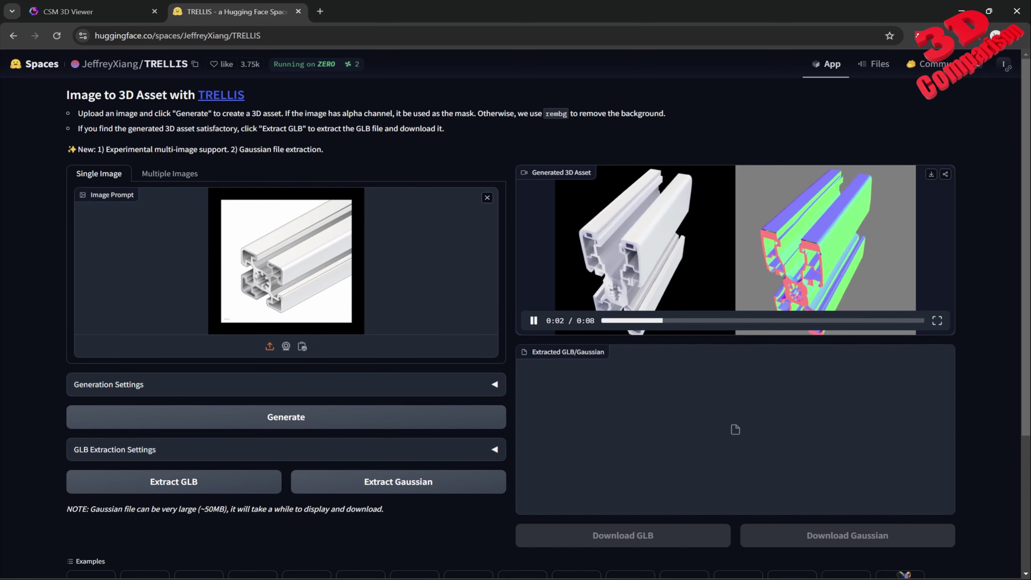
scroll(515, 308, down, 3)
scroll(515, 309, up, 3)
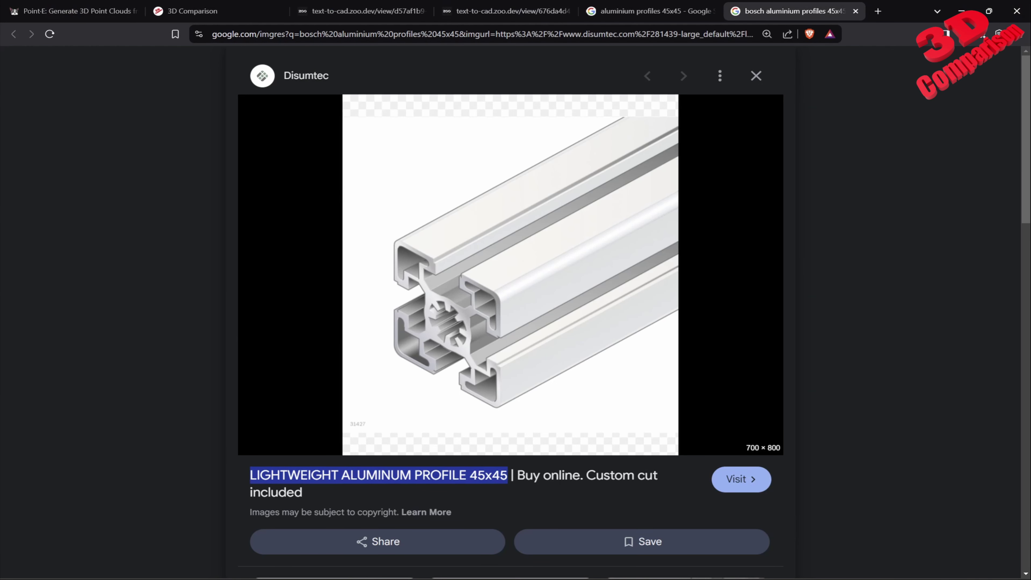
Step: Browse the "aluminium profiles 45x45" image results in the other browser, previewing the HPC and Alux Profile pictures
click(512, 494)
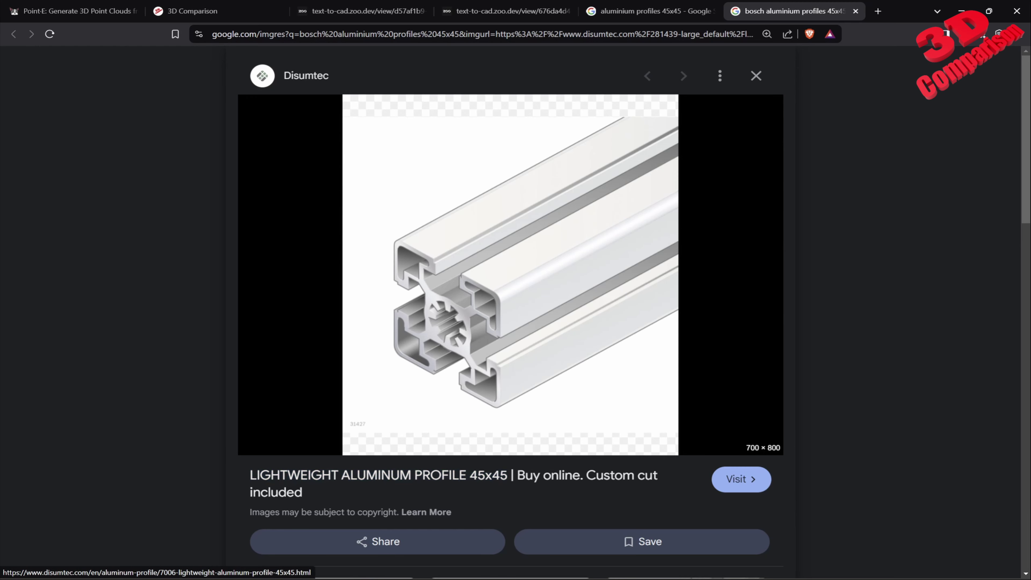
click(648, 11)
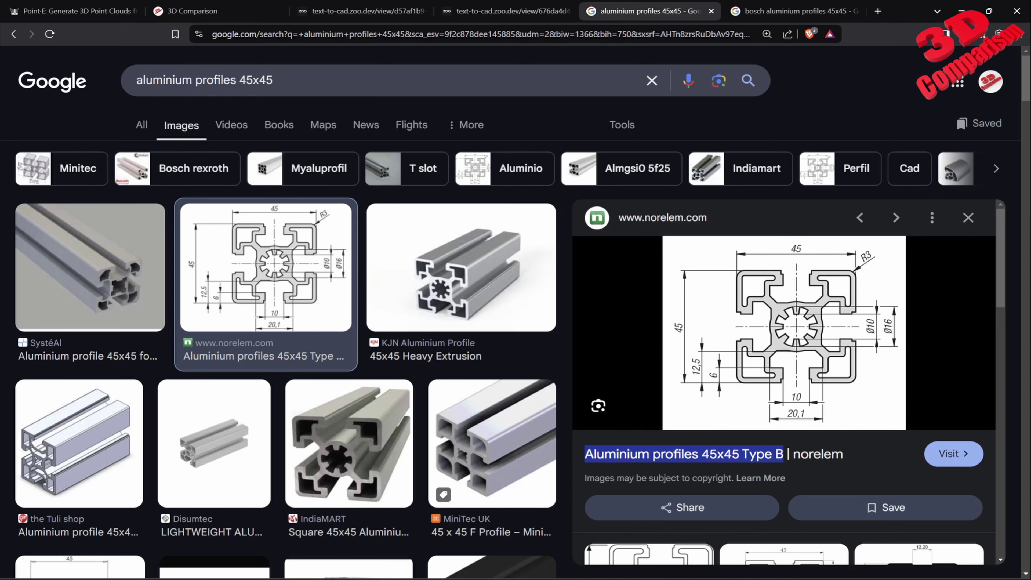
scroll(492, 447, down, 3)
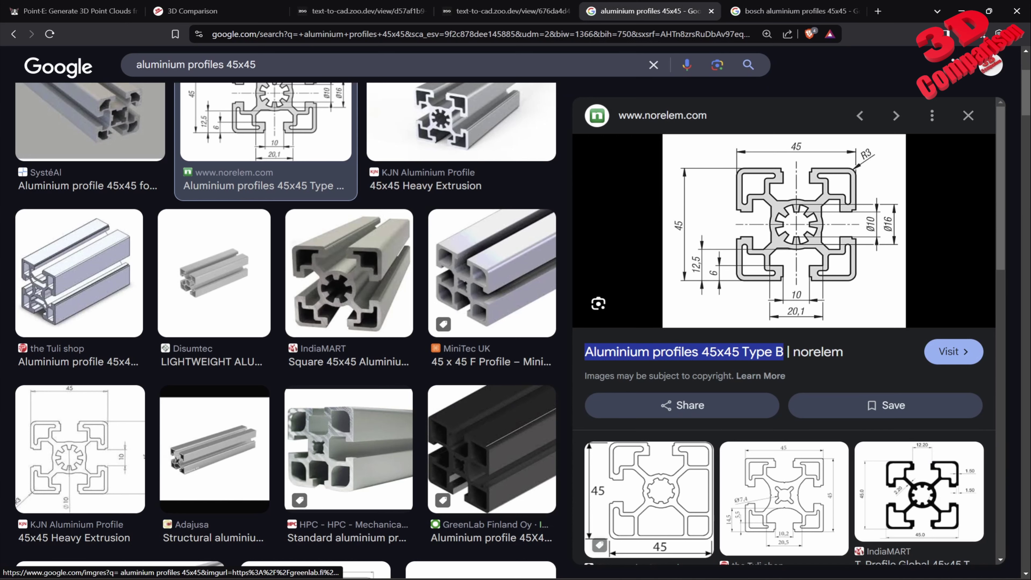
scroll(491, 447, down, 1)
click(348, 393)
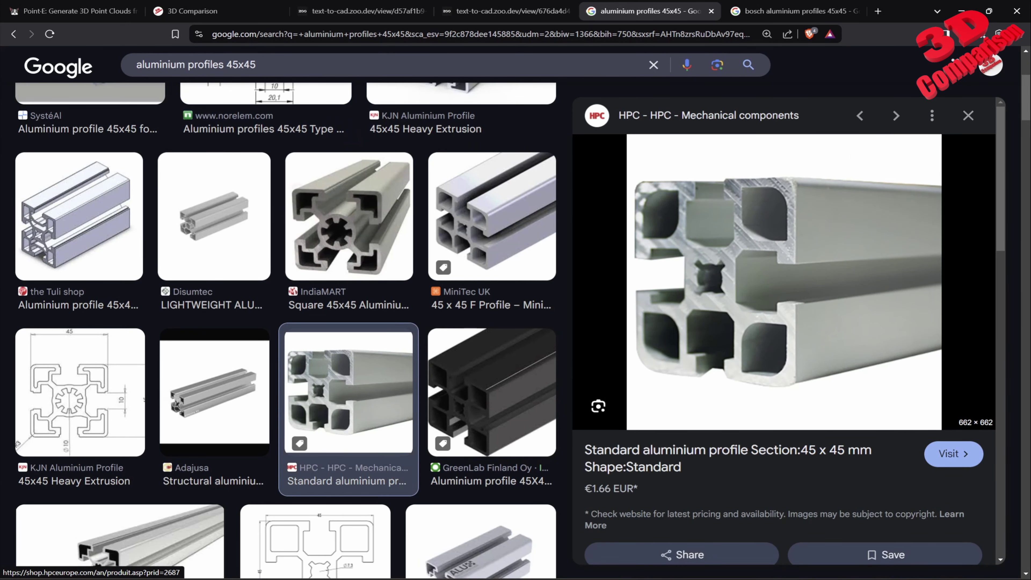
scroll(784, 284, down, 1)
scroll(348, 392, down, 1)
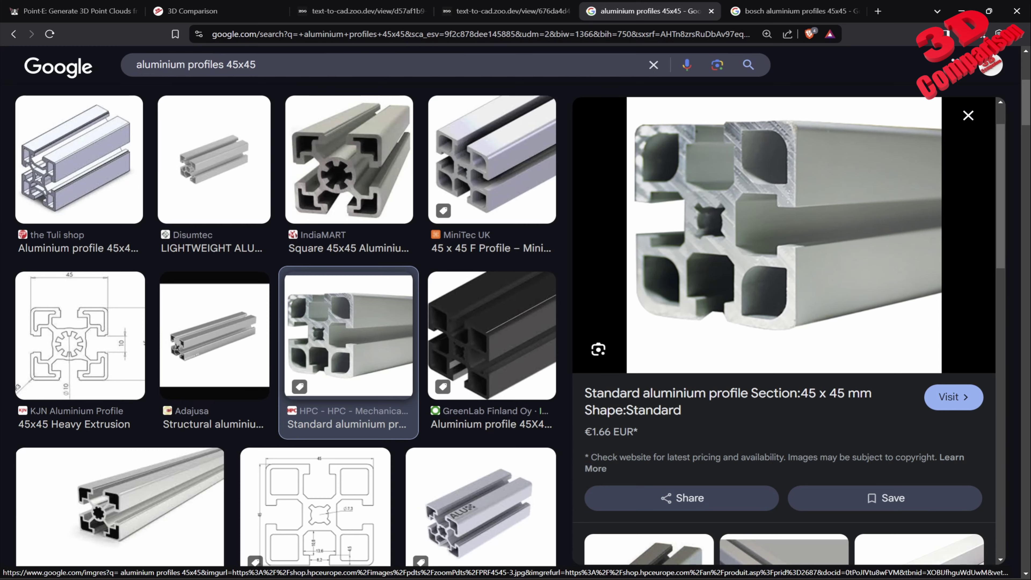
scroll(349, 392, down, 1)
click(481, 454)
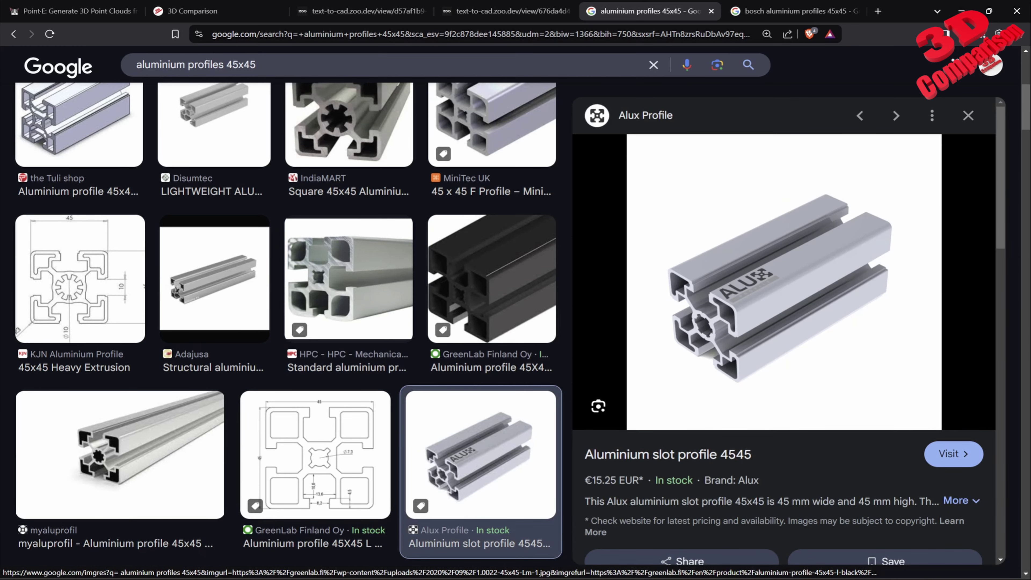
Step: Save the myaluprofil 45x45 groove 10 profile picture to the Desktop and load it as the new TRELLIS image prompt
click(120, 455)
right_click(739, 267)
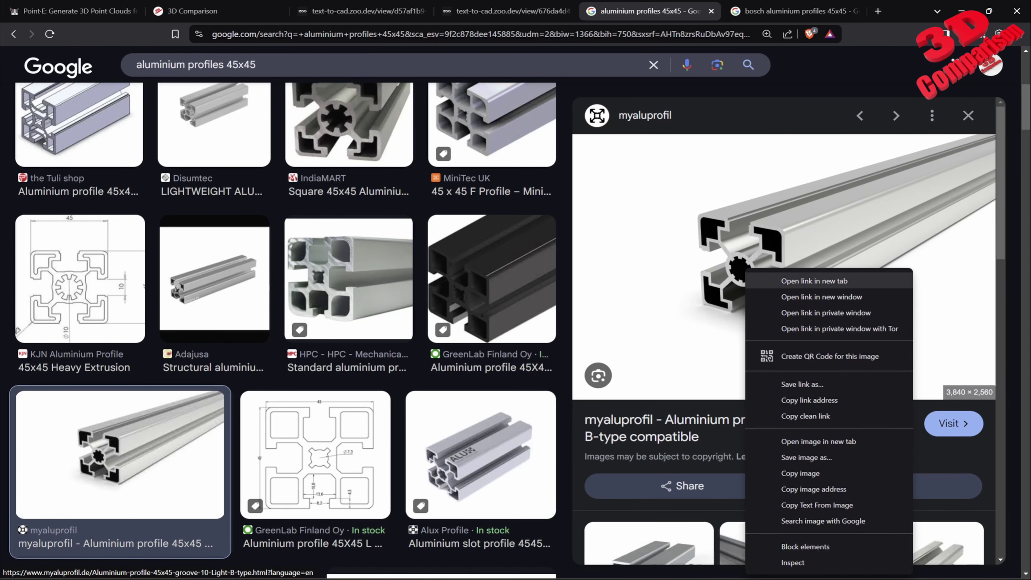
click(792, 458)
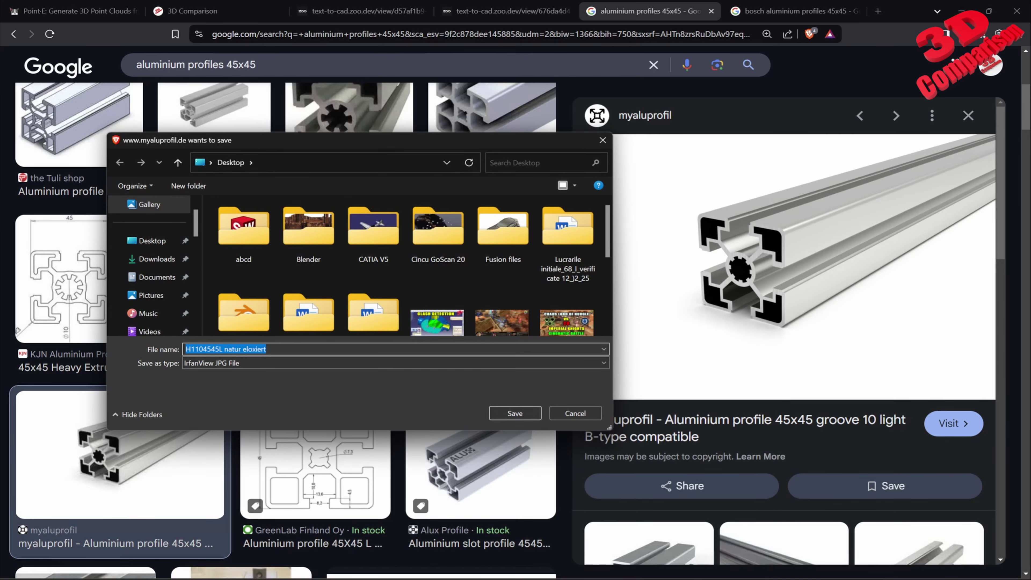
click(515, 413)
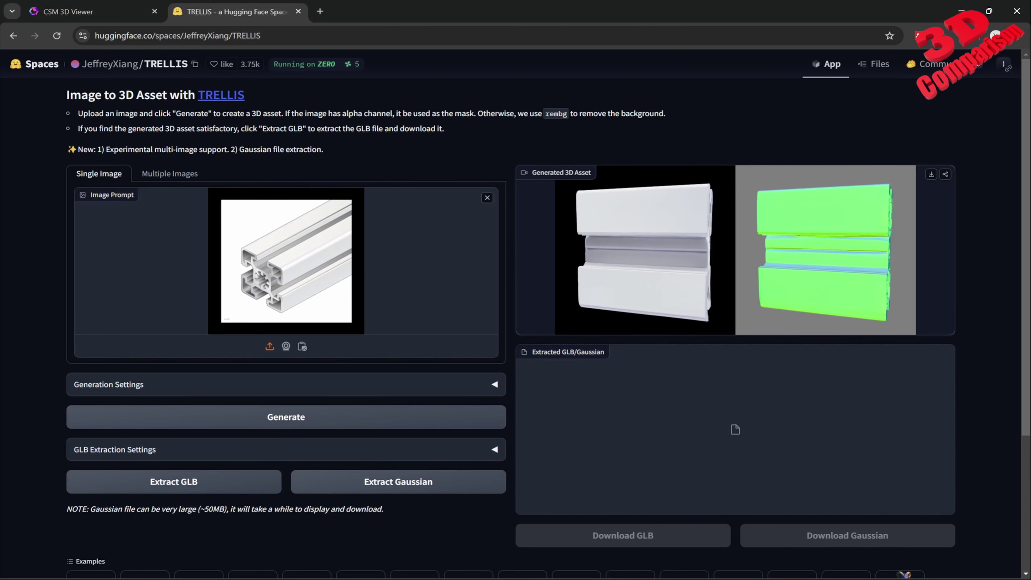
click(487, 198)
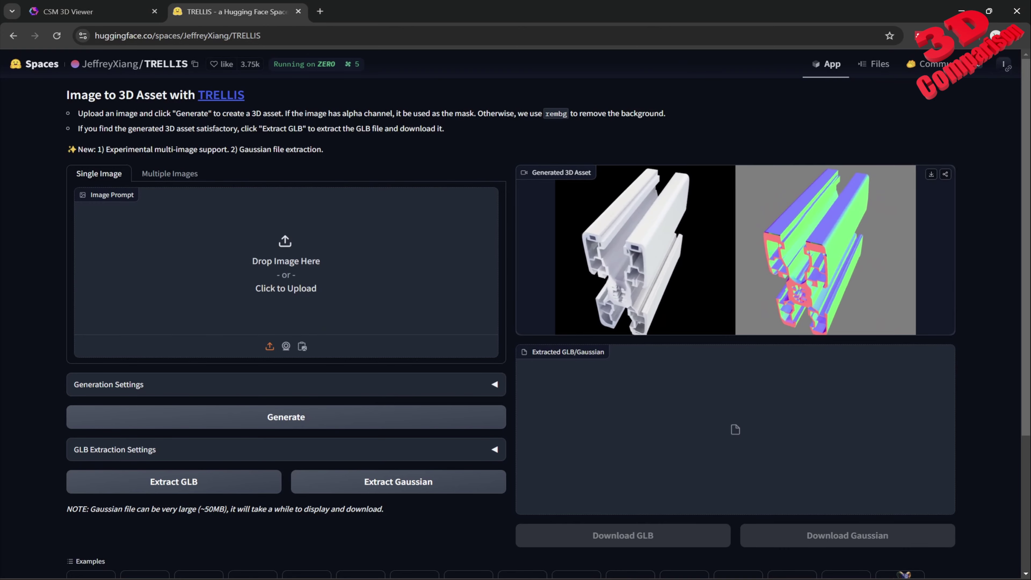
click(285, 272)
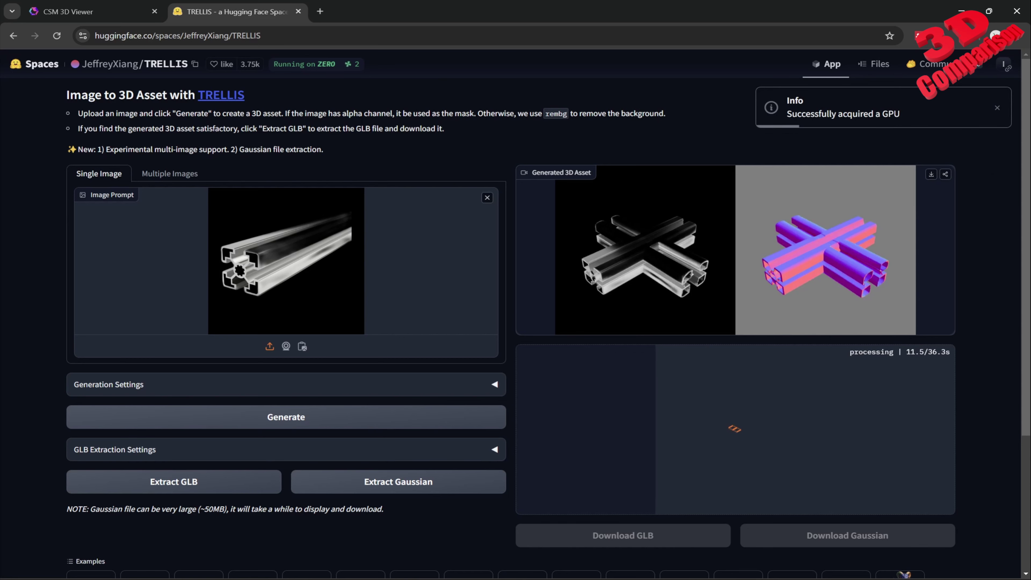
Step: Switch to CSM and check the sculpt status of the white profile image and the generated Type B profile
click(98, 12)
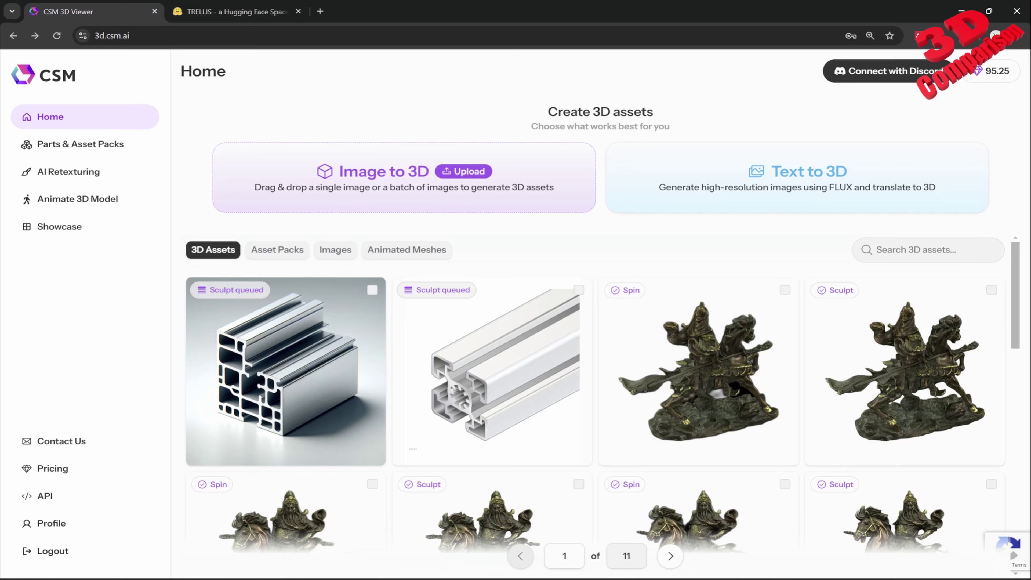
click(492, 372)
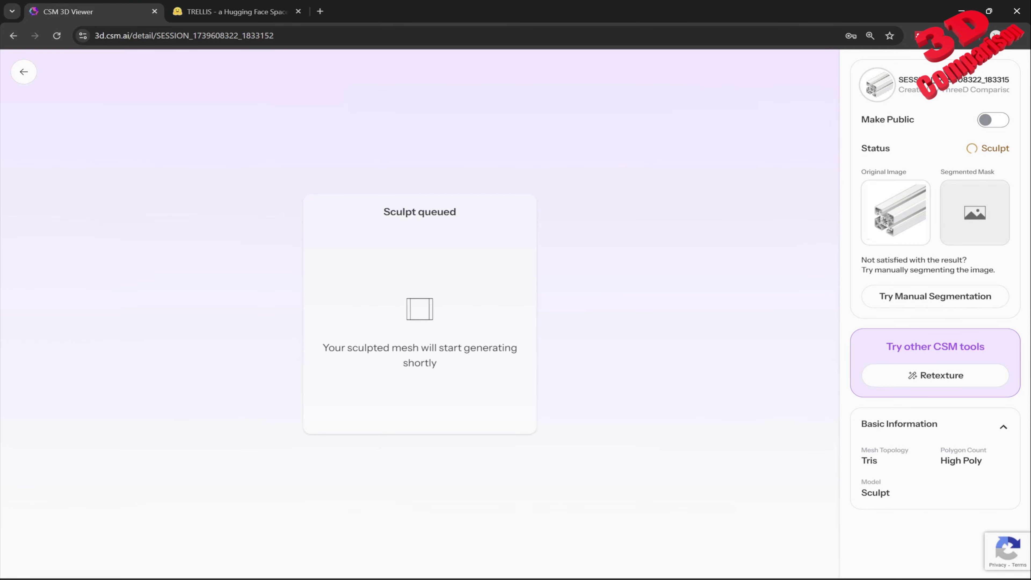
click(24, 71)
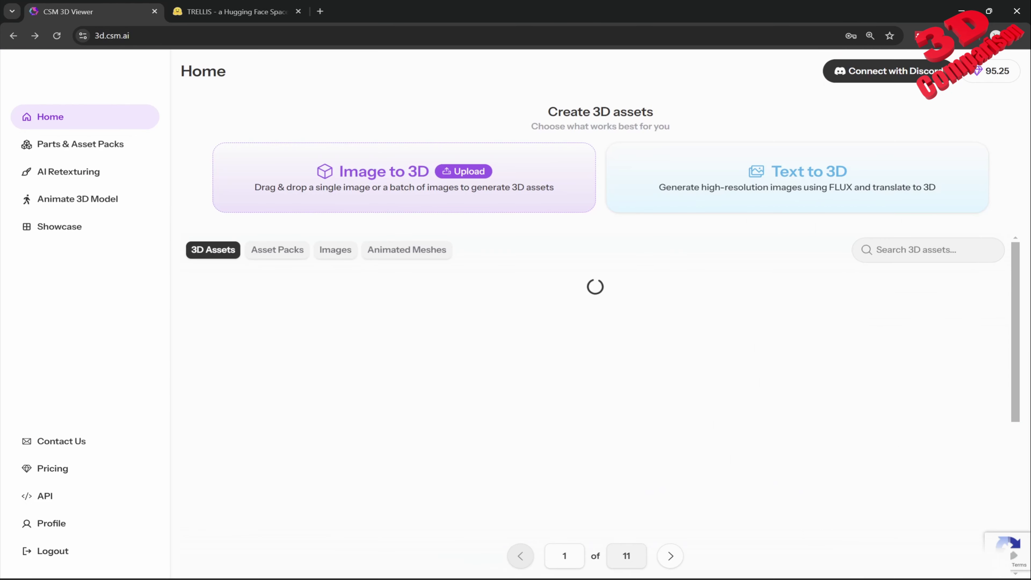
click(286, 371)
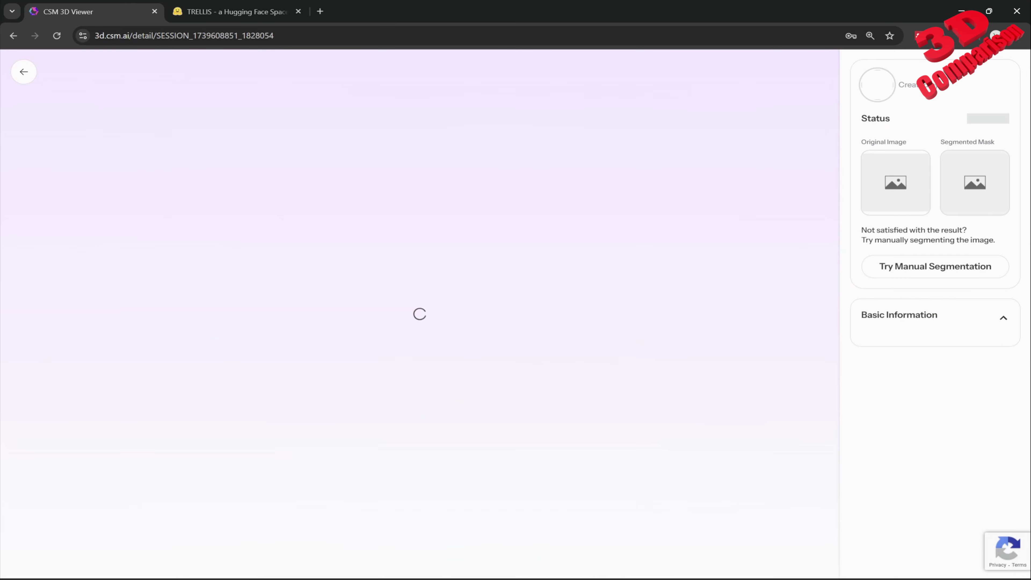
Step: Return to TRELLIS, extract and download the generated profile asset as GLB, and allow the site to download multiple files
click(24, 71)
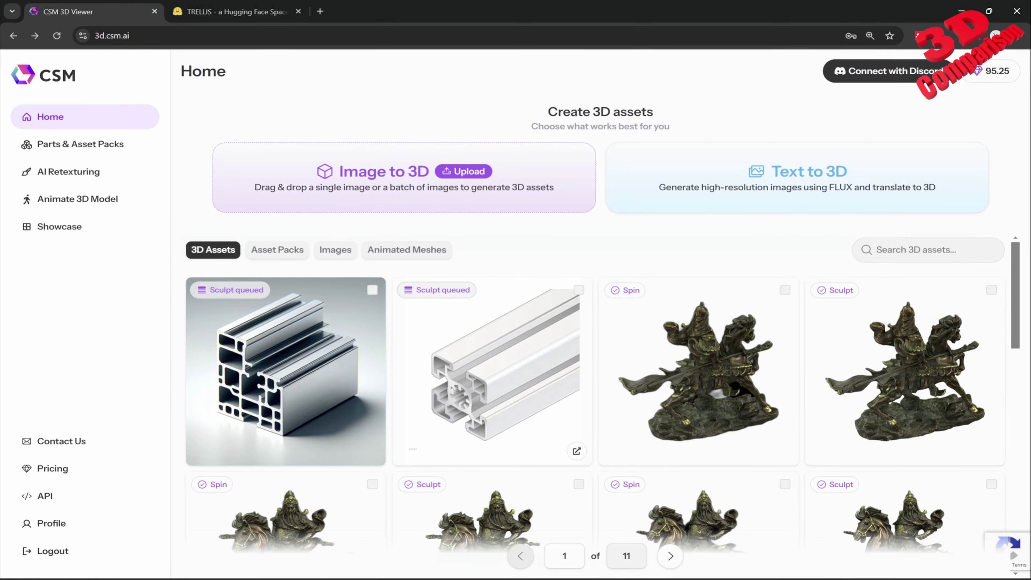
click(233, 11)
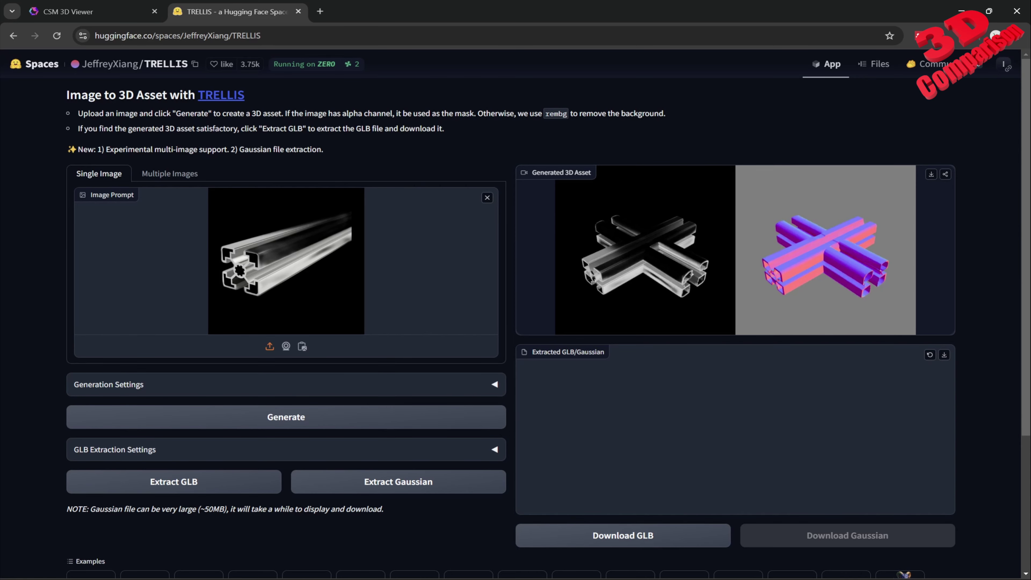
scroll(515, 313, down, 1)
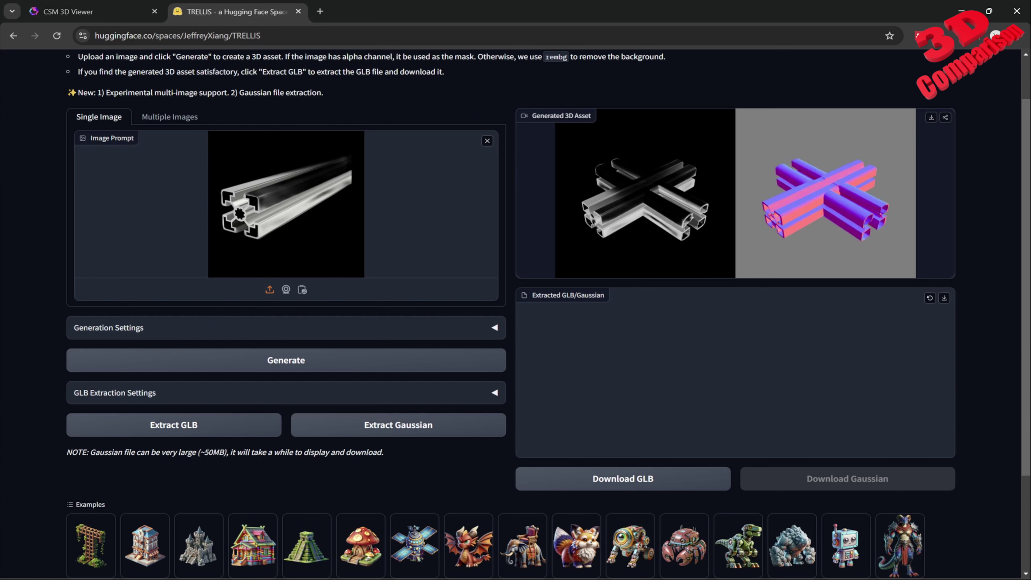
scroll(516, 313, up, 1)
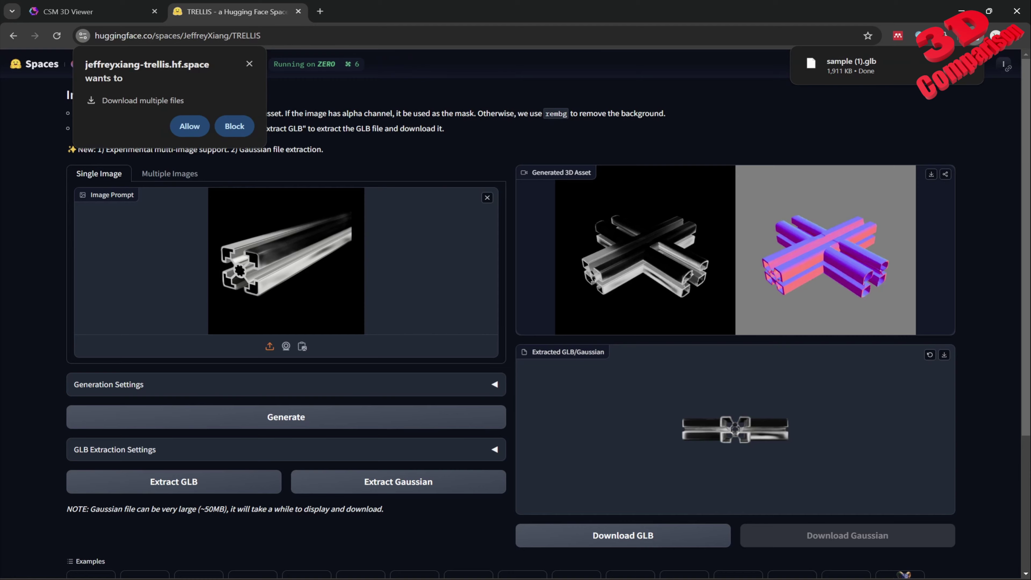
click(189, 126)
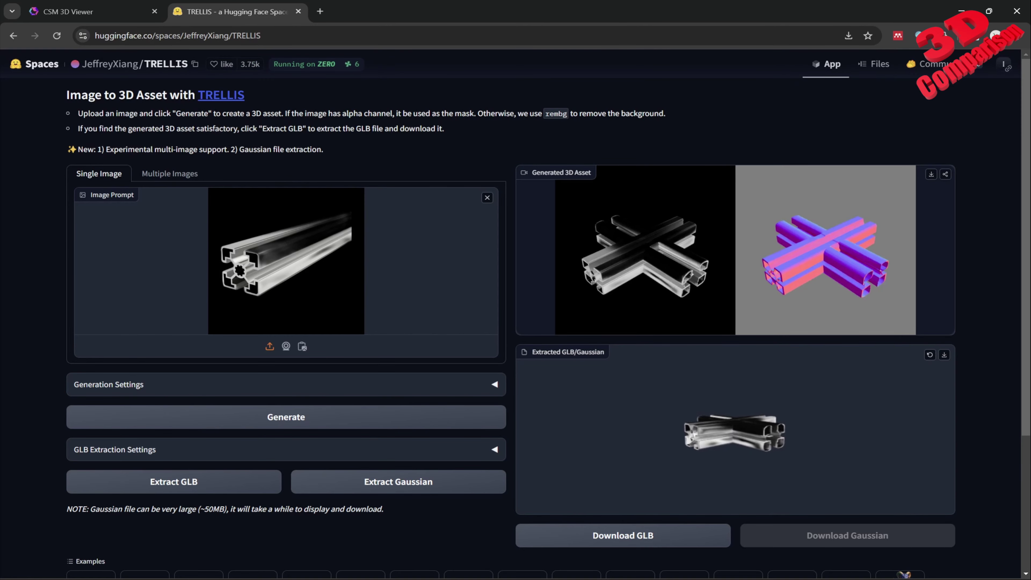
Step: Examine the extracted GLB model in TRELLIS up close from several angles, checking its end faces, center bore and inner surfaces
scroll(735, 430, up, 10)
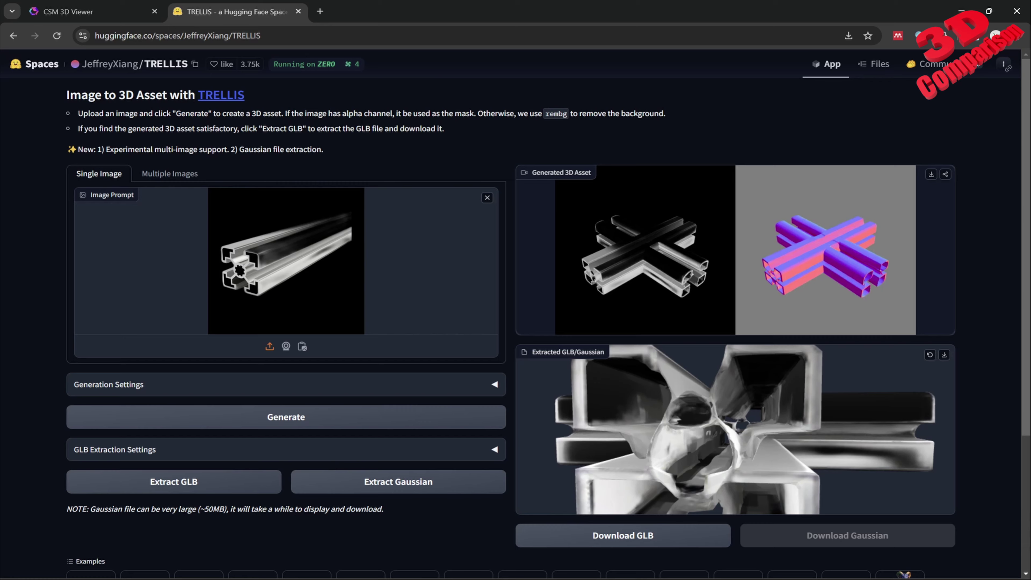
scroll(736, 429, down, 5)
drag(735, 430, 719, 404)
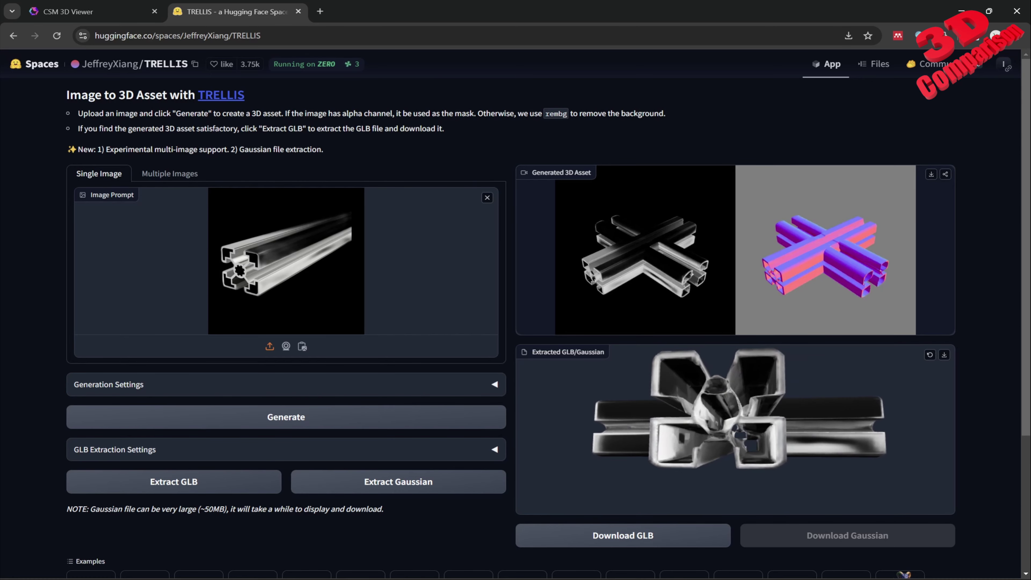
scroll(735, 429, up, 5)
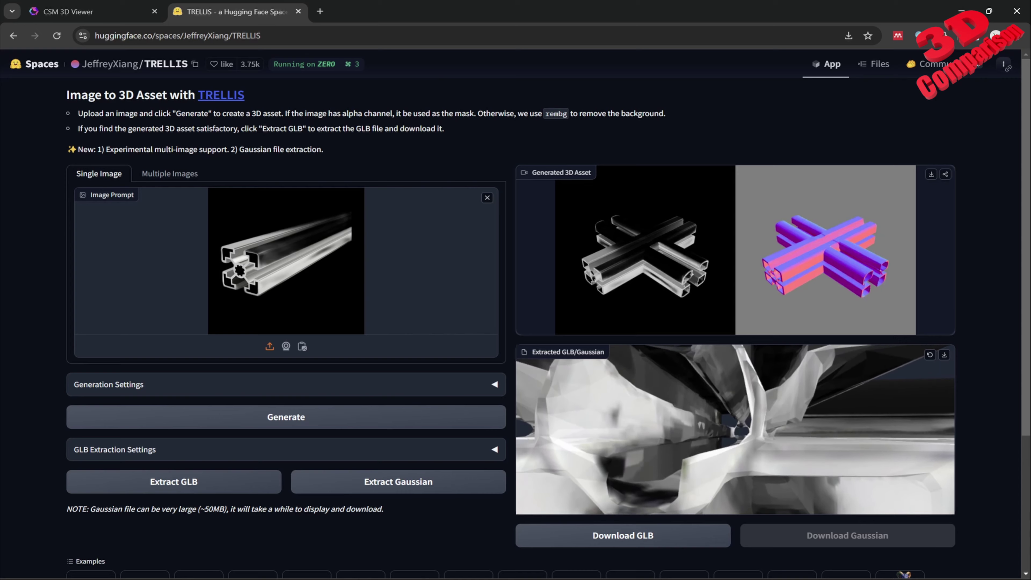
drag(735, 430, 764, 386)
scroll(735, 430, down, 5)
scroll(735, 430, up, 5)
scroll(736, 430, up, 3)
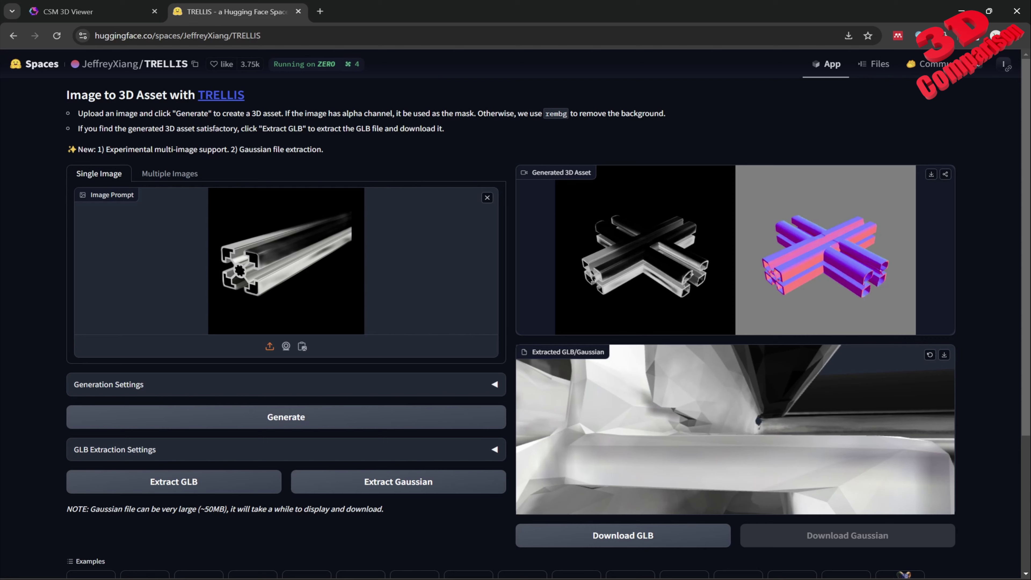
scroll(758, 421, up, 2)
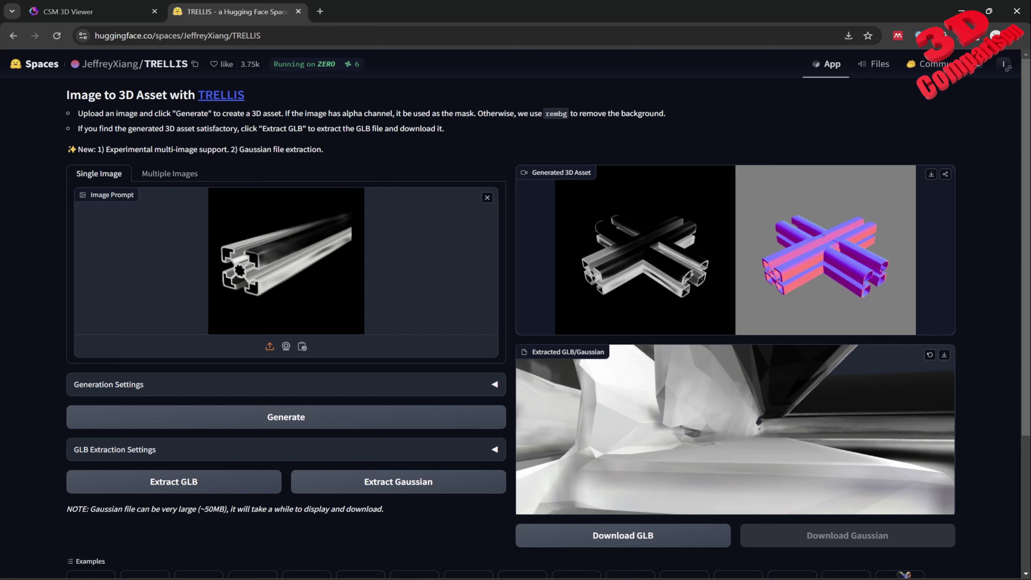
scroll(735, 430, down, 5)
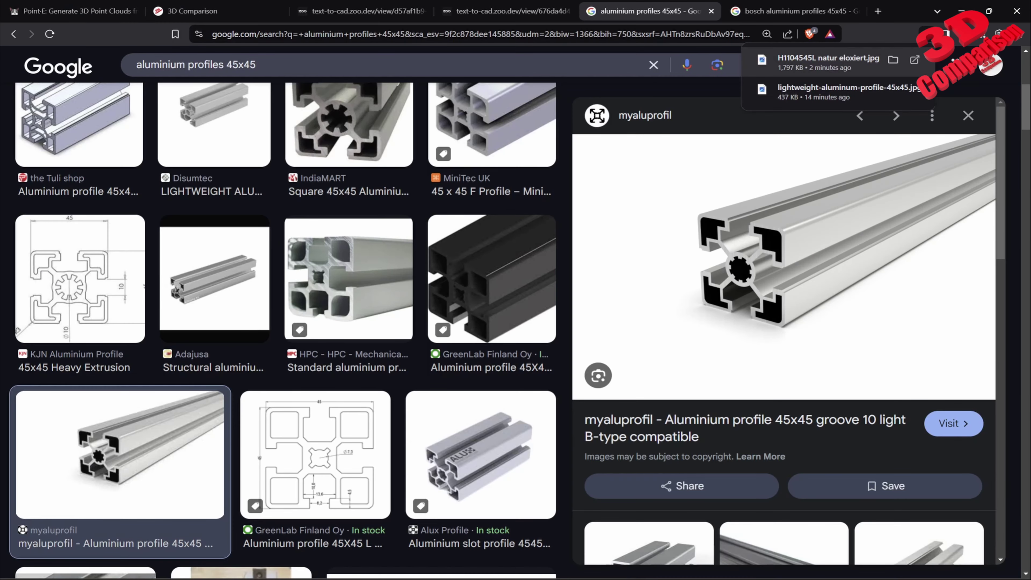
Step: Switch to Zoo Text-to-CAD, open the "Aluminum profiles 45x45 Type B" result and show its download format choices
key(ctrl+shift+Tab)
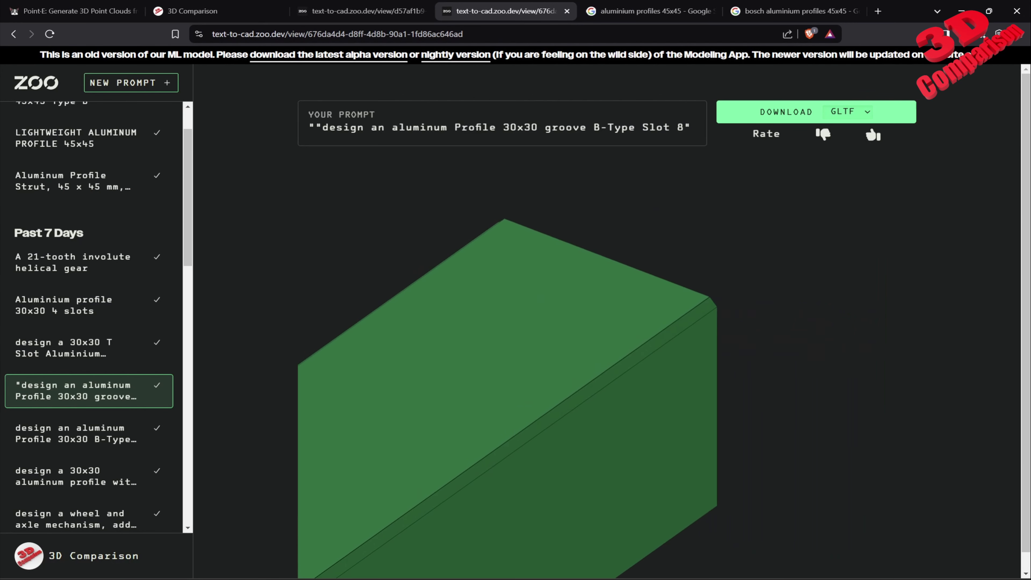
scroll(81, 179, up, 2)
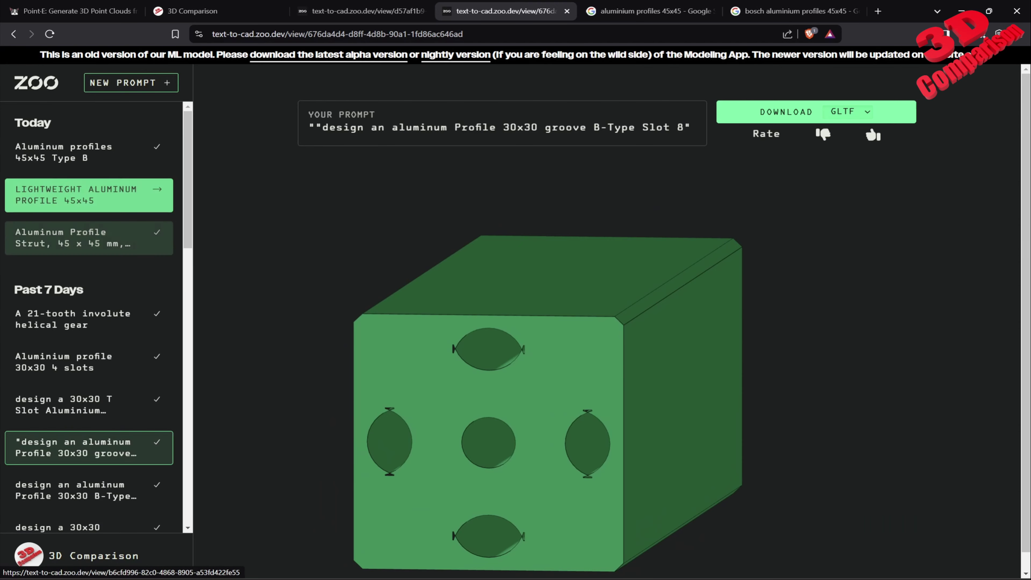
click(81, 152)
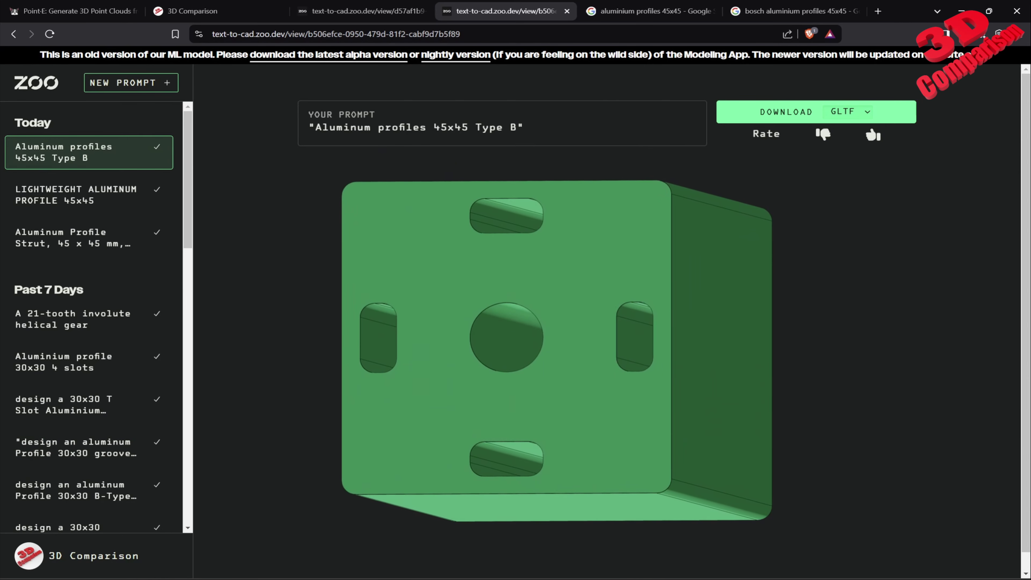
click(849, 111)
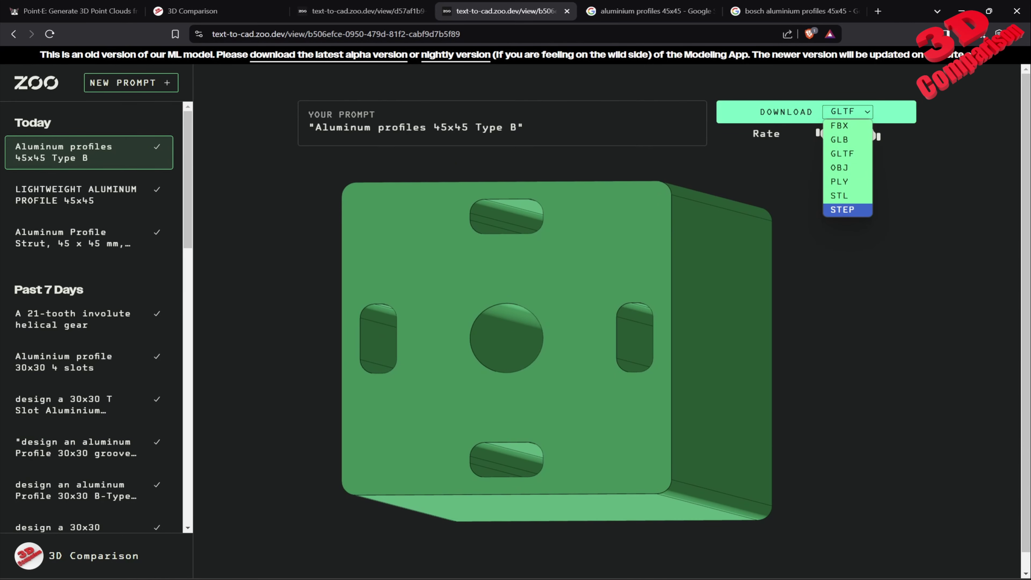